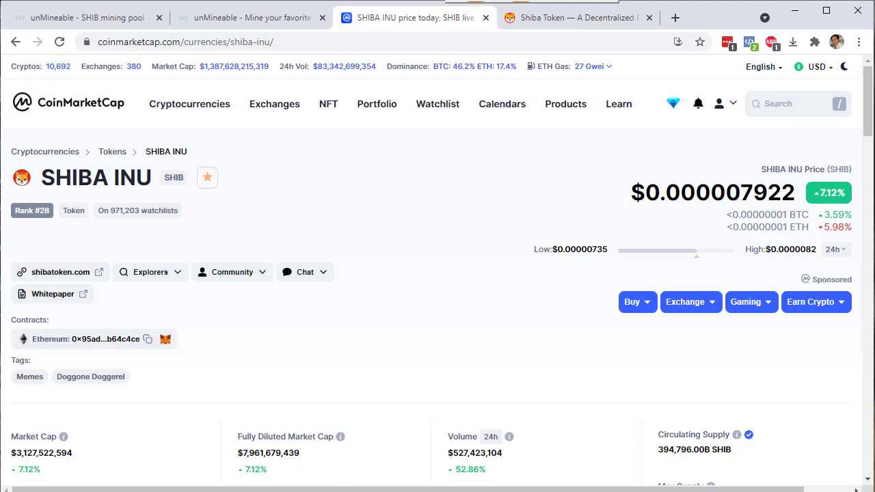
Look over the Shiba Token site and examine unMineable's full list of mineable coins, including SHIBA INU.
{"action": "left_click", "coordinate": [547, 19]}
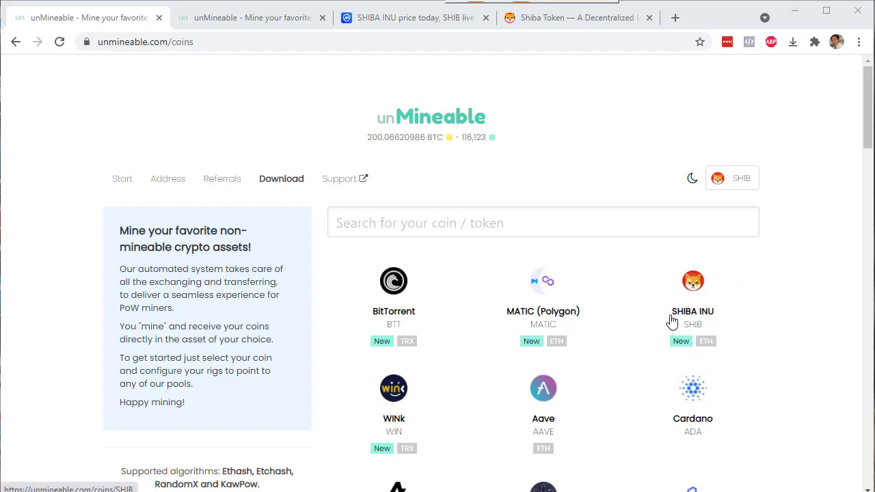
{"action": "scroll", "coordinate": [673, 320], "scroll_direction": "down", "scroll_amount": 2}
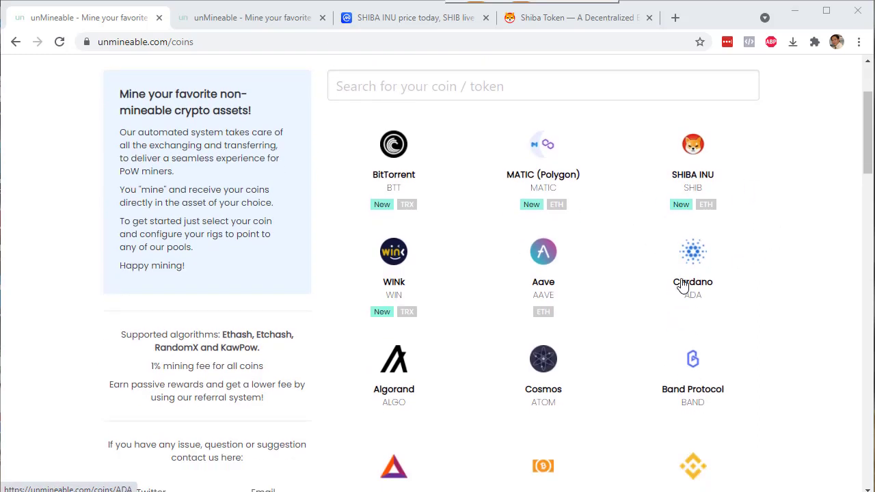
{"action": "scroll", "coordinate": [688, 270], "scroll_direction": "down", "scroll_amount": 11}
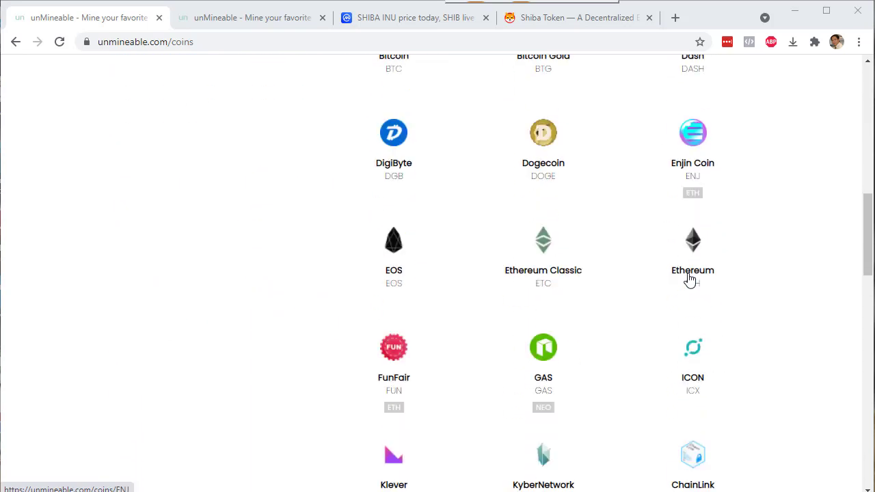
{"action": "scroll", "coordinate": [689, 282], "scroll_direction": "down", "scroll_amount": 6}
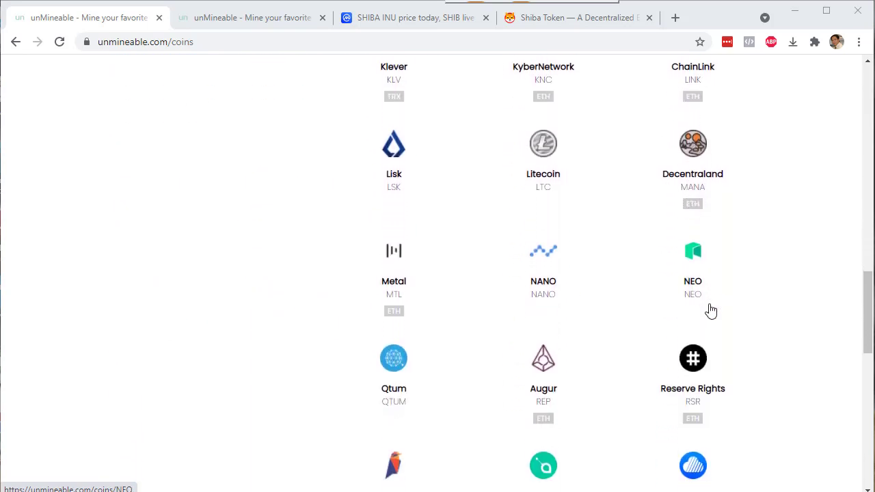
{"action": "scroll", "coordinate": [710, 312], "scroll_direction": "down", "scroll_amount": 7}
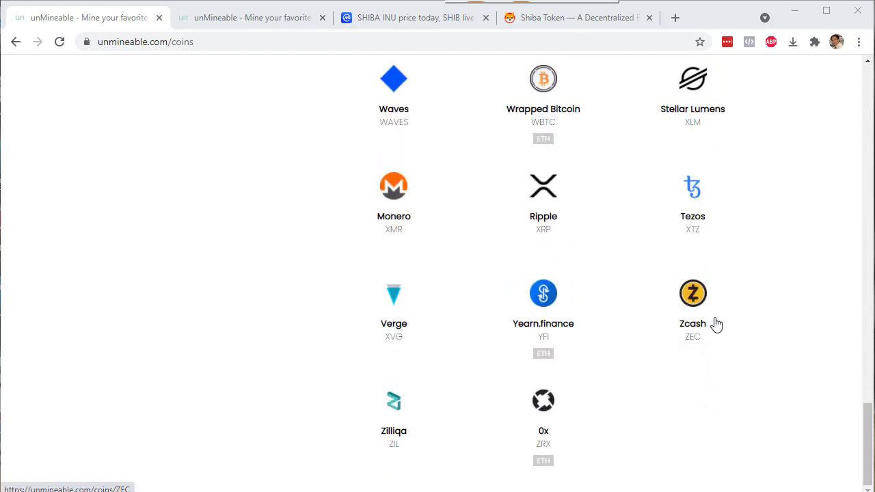
{"action": "scroll", "coordinate": [721, 335], "scroll_direction": "up", "scroll_amount": 11}
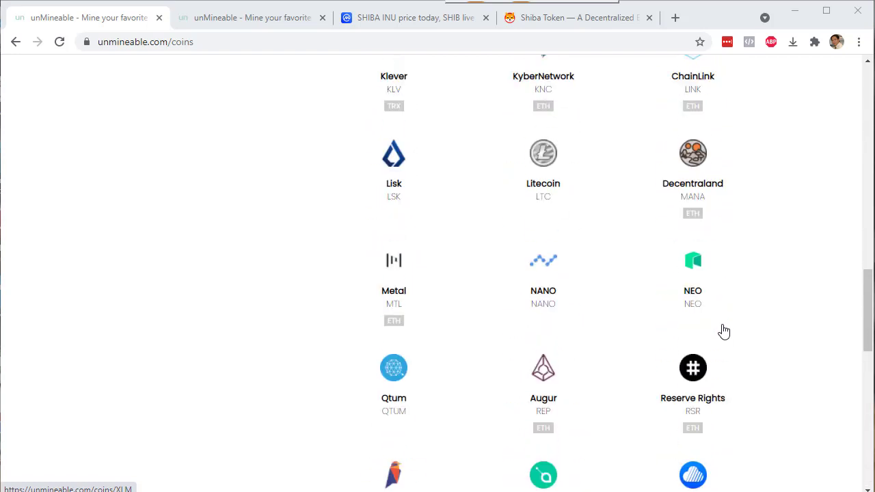
{"action": "scroll", "coordinate": [724, 331], "scroll_direction": "up", "scroll_amount": 14}
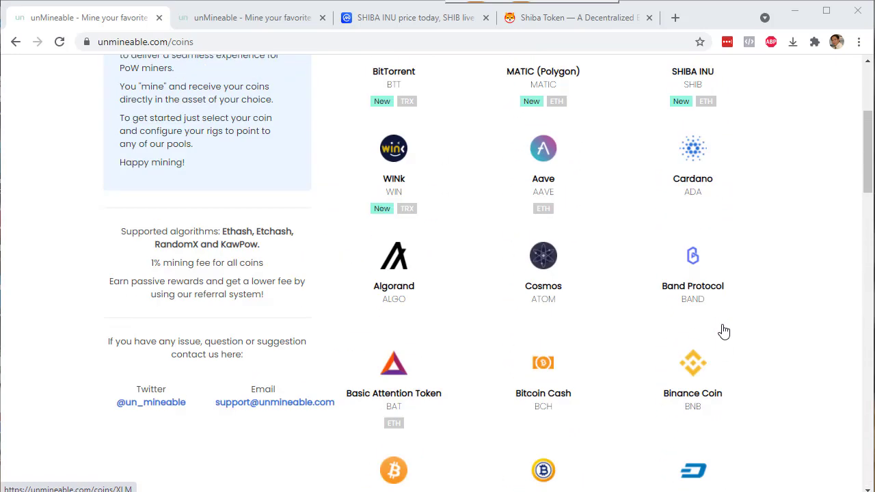
{"action": "scroll", "coordinate": [724, 331], "scroll_direction": "up", "scroll_amount": 1}
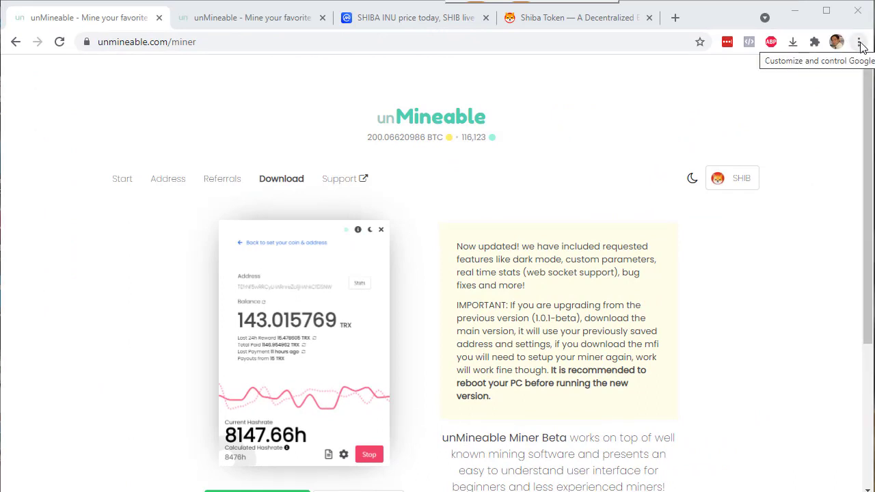
Turn off Safe Browsing in the browser's security settings by choosing No protection and confirming.
{"action": "left_click", "coordinate": [859, 43]}
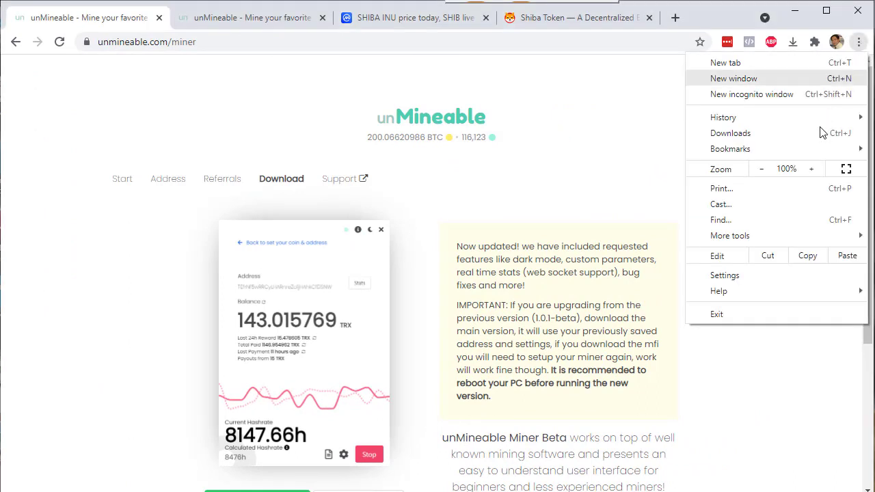
{"action": "left_click", "coordinate": [731, 277]}
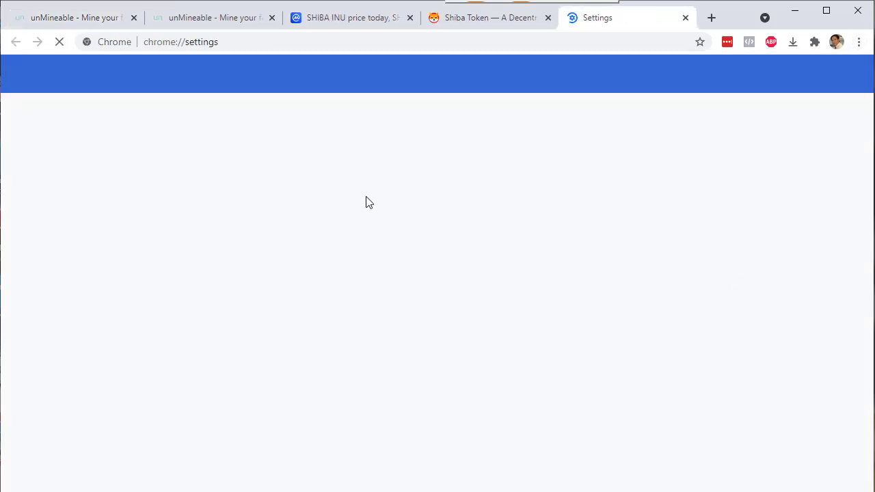
{"action": "scroll", "coordinate": [364, 211], "scroll_direction": "down", "scroll_amount": 3}
{"action": "scroll", "coordinate": [363, 216], "scroll_direction": "down", "scroll_amount": 4}
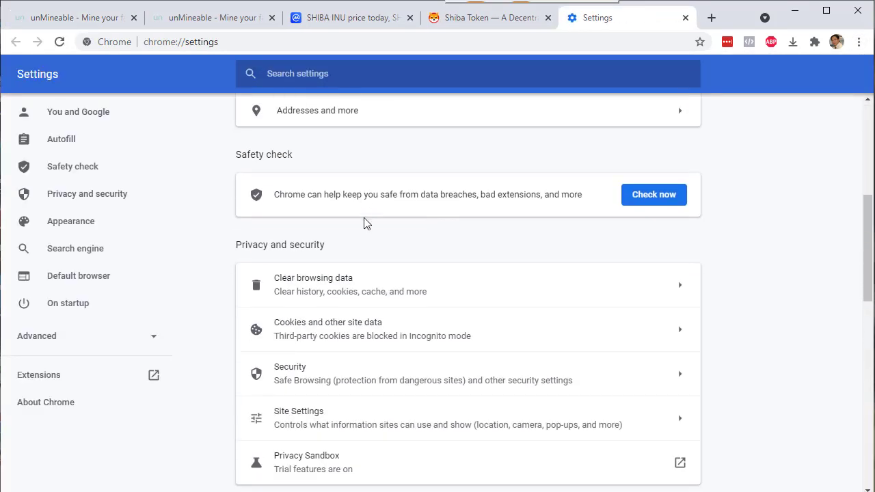
{"action": "left_click", "coordinate": [318, 245]}
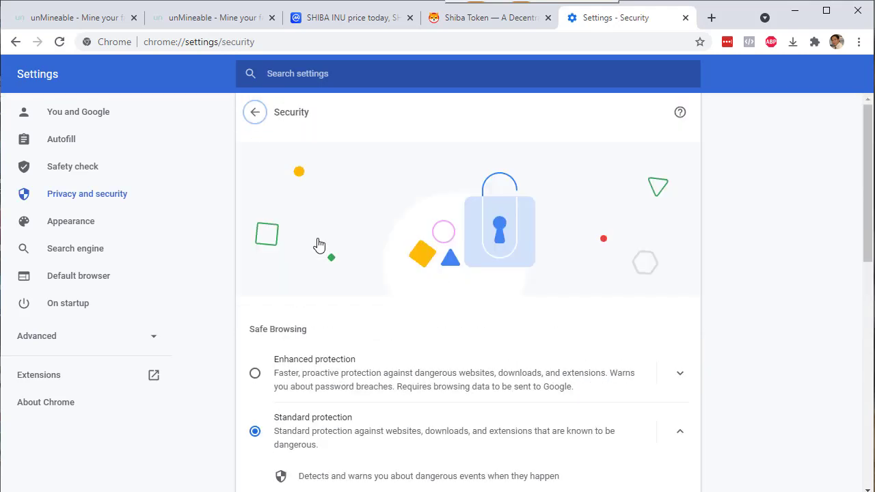
{"action": "scroll", "coordinate": [318, 244], "scroll_direction": "down", "scroll_amount": 5}
{"action": "scroll", "coordinate": [342, 228], "scroll_direction": "up", "scroll_amount": 2}
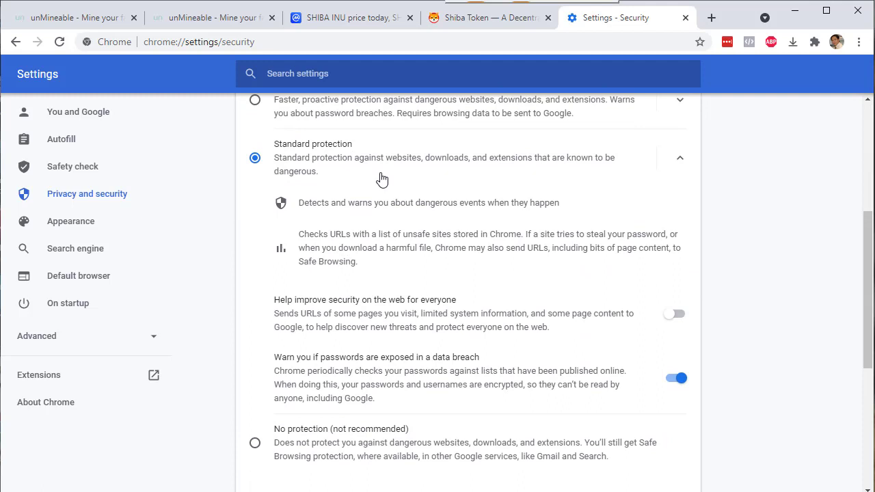
{"action": "scroll", "coordinate": [389, 192], "scroll_direction": "down", "scroll_amount": 1}
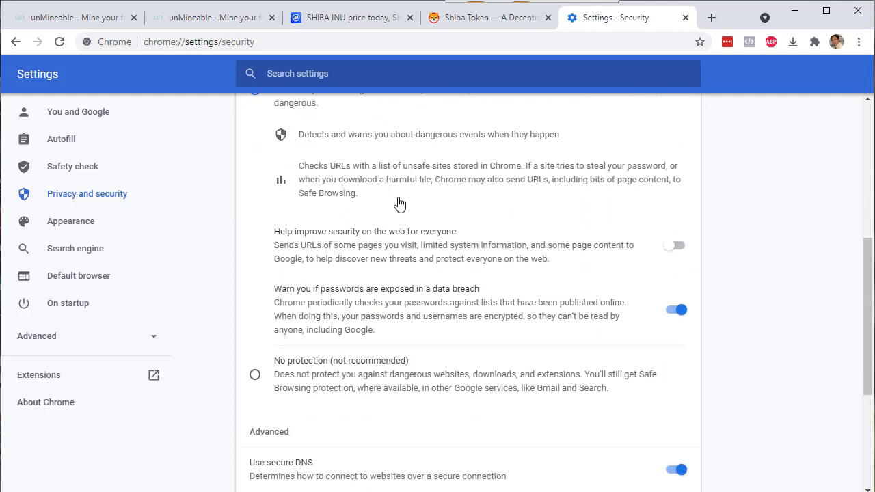
{"action": "left_click", "coordinate": [255, 378]}
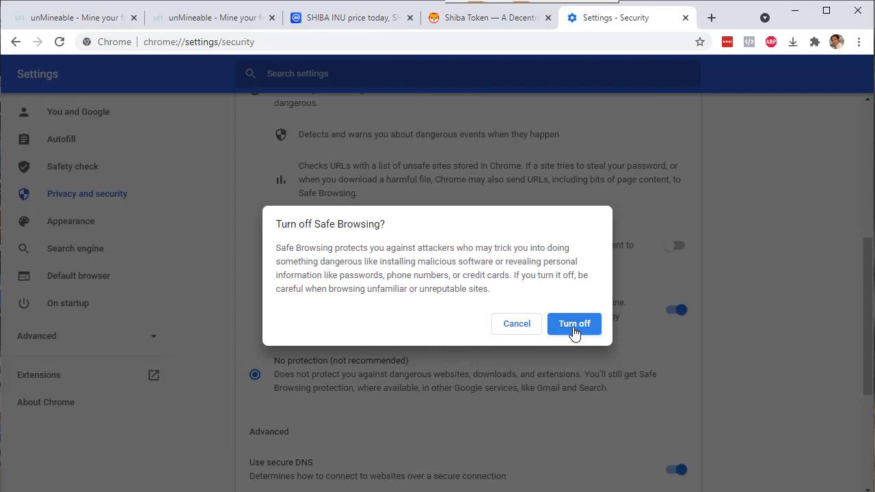
{"action": "left_click", "coordinate": [574, 327]}
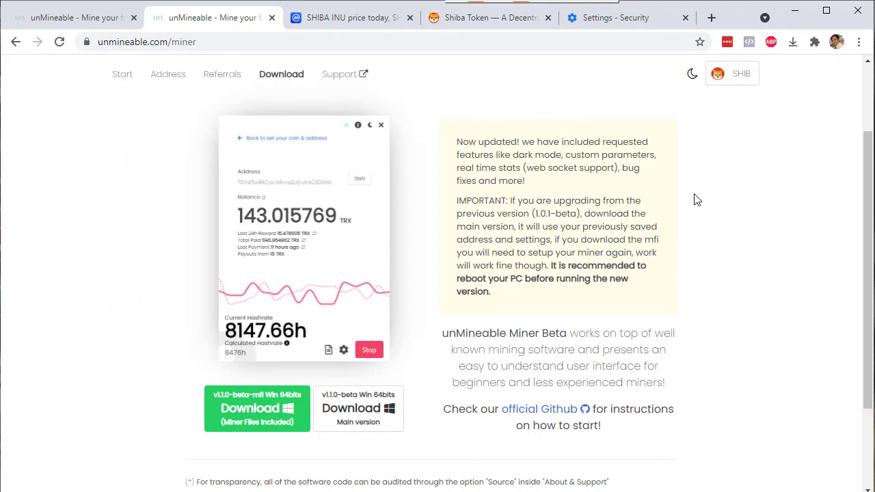
Download the v1.1.0-beta Win 64bits main version of unMineable Miner and show all downloads.
{"action": "scroll", "coordinate": [556, 254], "scroll_direction": "down", "scroll_amount": 1}
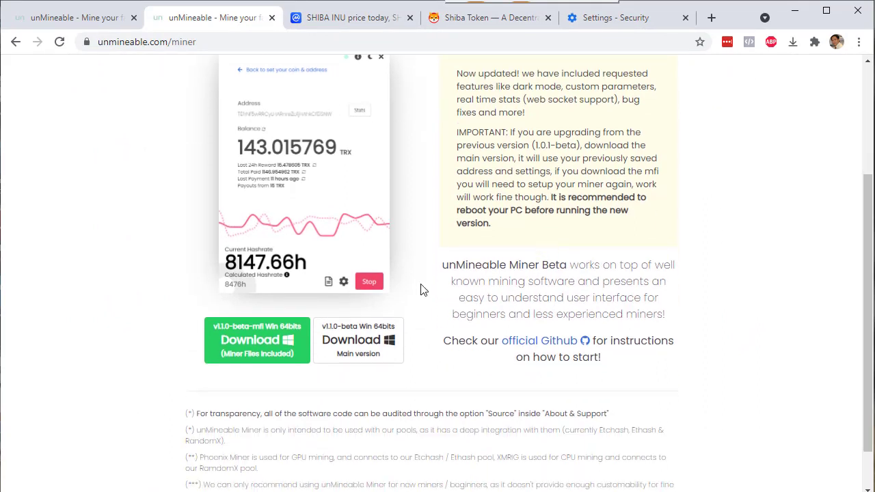
{"action": "left_click", "coordinate": [354, 349]}
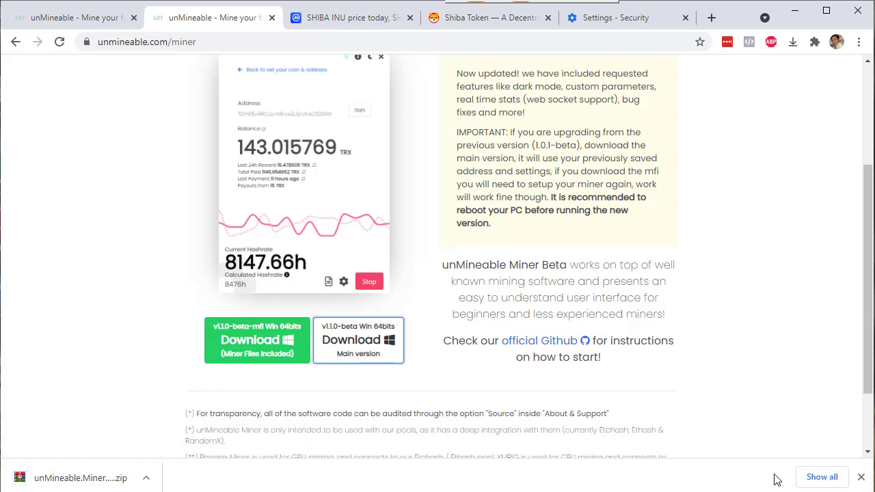
{"action": "left_click", "coordinate": [823, 478]}
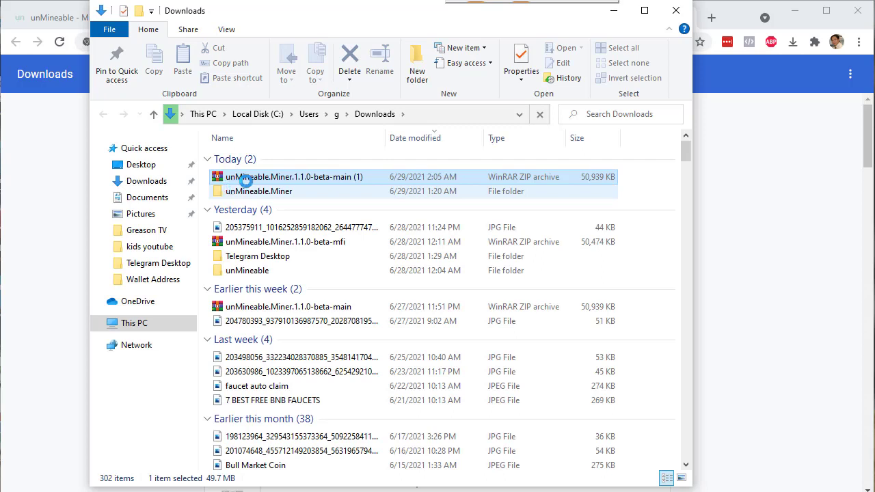
Extract the unMineable.Miner.1.1.0-beta-main (1) archive in Downloads into a folder of the same name.
{"action": "left_click", "coordinate": [251, 178]}
{"action": "right_click", "coordinate": [253, 179]}
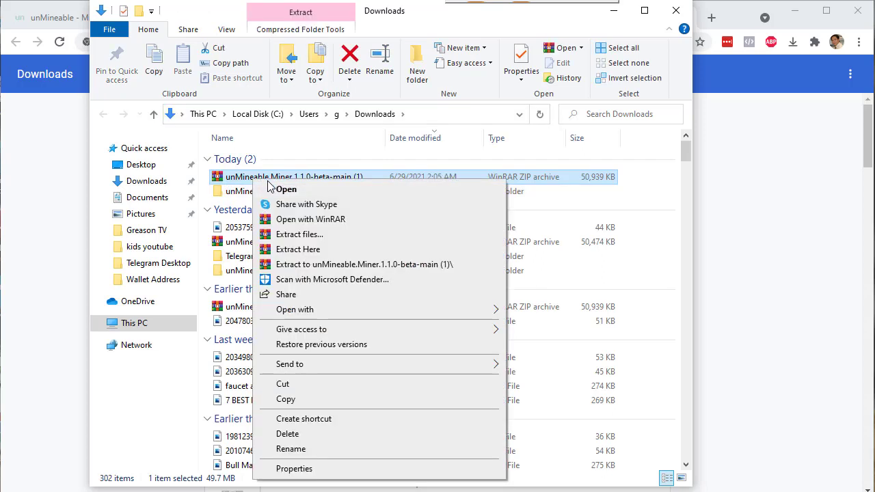
{"action": "left_click", "coordinate": [304, 264]}
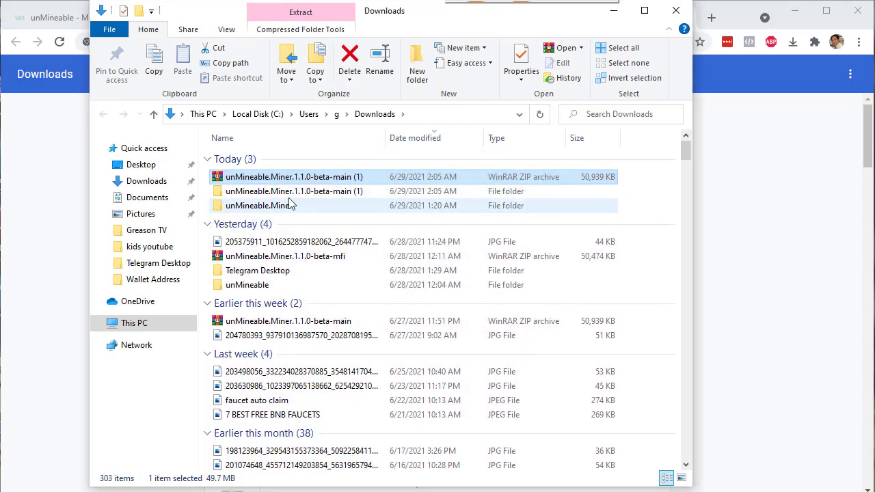
Rename the extracted unMineable.Miner.1.1.0-beta-main (1) folder as unMineable.Miner.1.1.0 2021.
{"action": "left_click", "coordinate": [267, 194]}
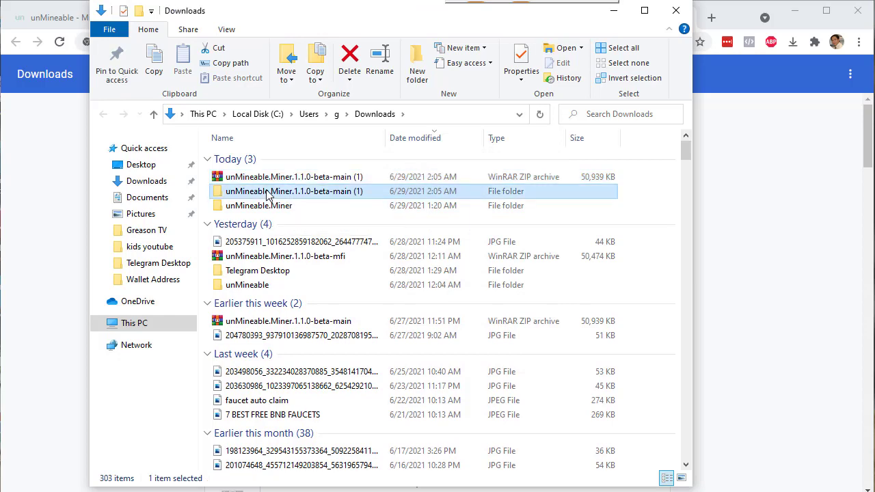
{"action": "right_click", "coordinate": [268, 195]}
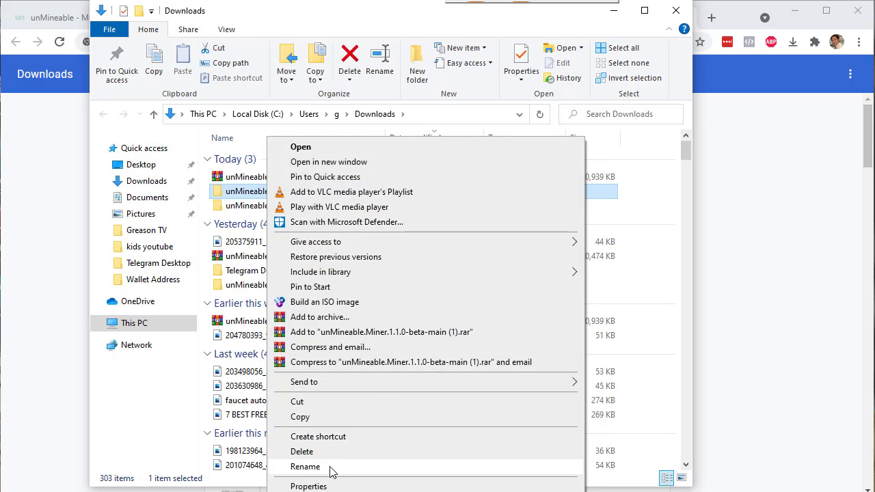
{"action": "left_click", "coordinate": [305, 467]}
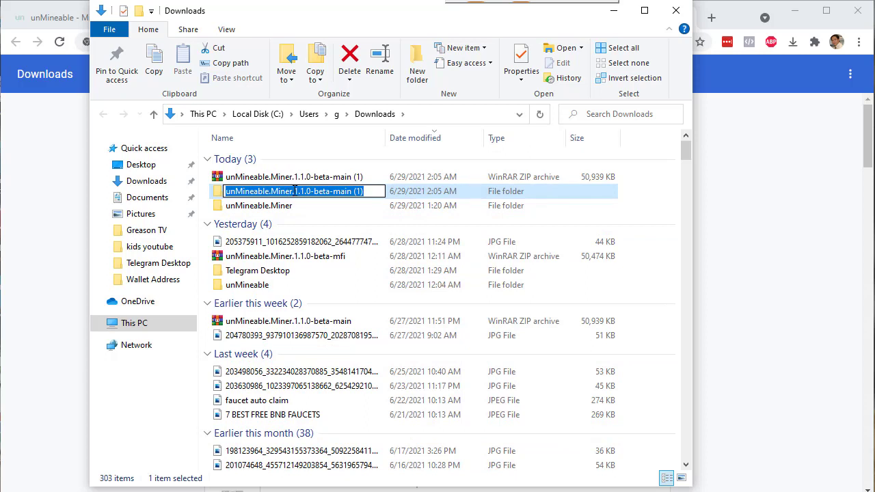
{"action": "left_click_drag", "start_coordinate": [311, 191], "coordinate": [451, 207]}
{"action": "key", "text": "BackSpace"}
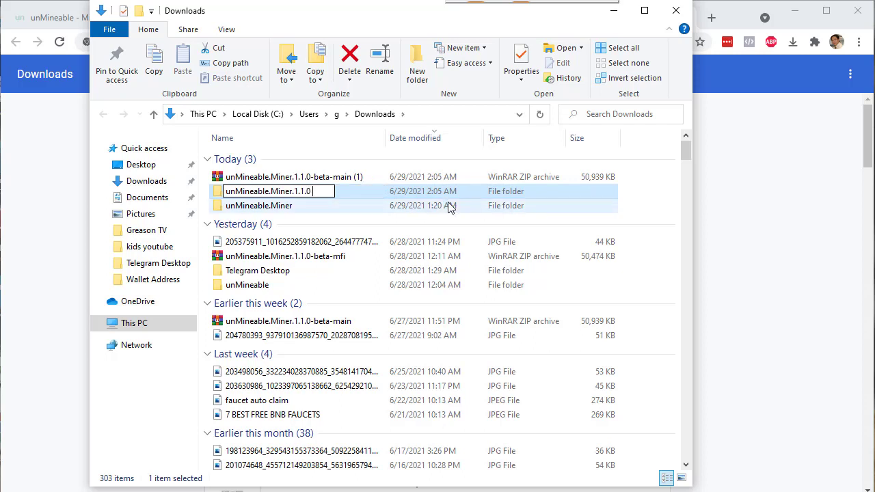
{"action": "type", "text": "2021"}
{"action": "key", "text": "Return"}
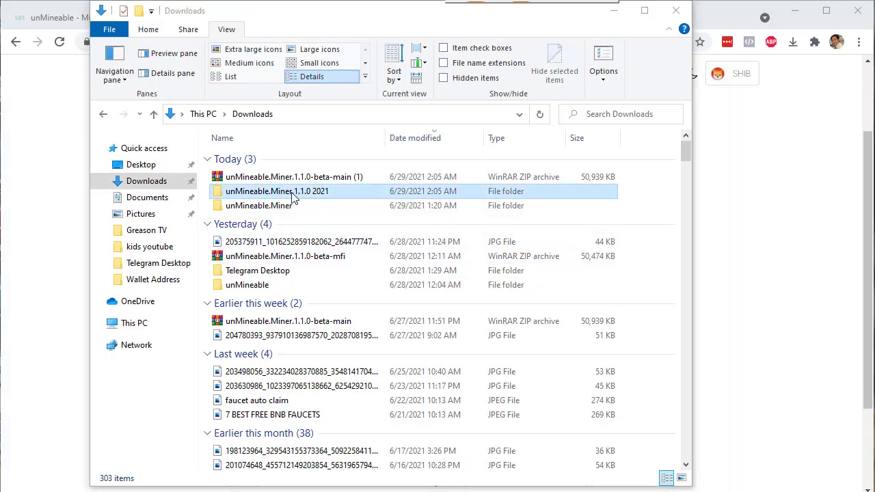
Copy the unMineable.Miner.1.1.0 2021 folder from Downloads and paste it onto the Desktop.
{"action": "right_click", "coordinate": [293, 195]}
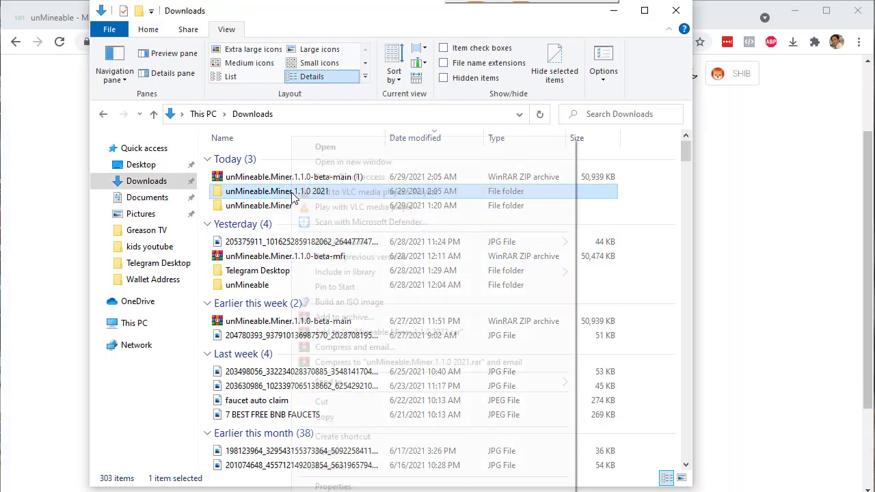
{"action": "left_click", "coordinate": [333, 417]}
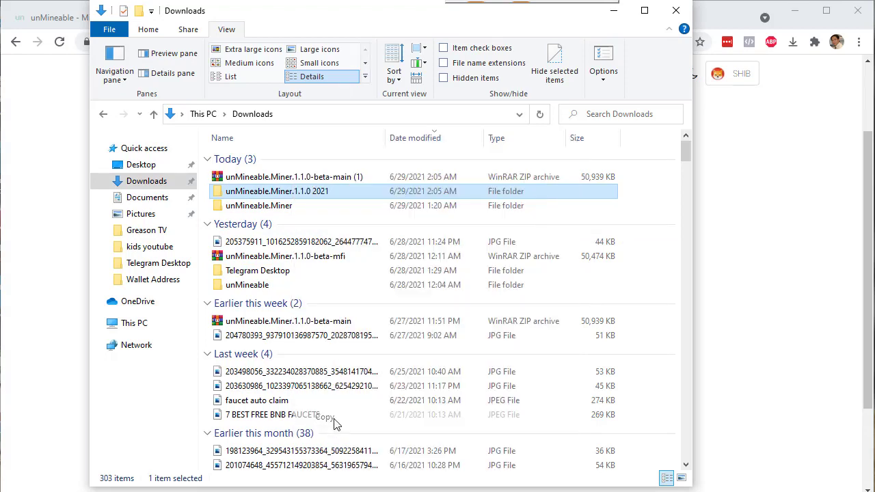
{"action": "left_click", "coordinate": [146, 168]}
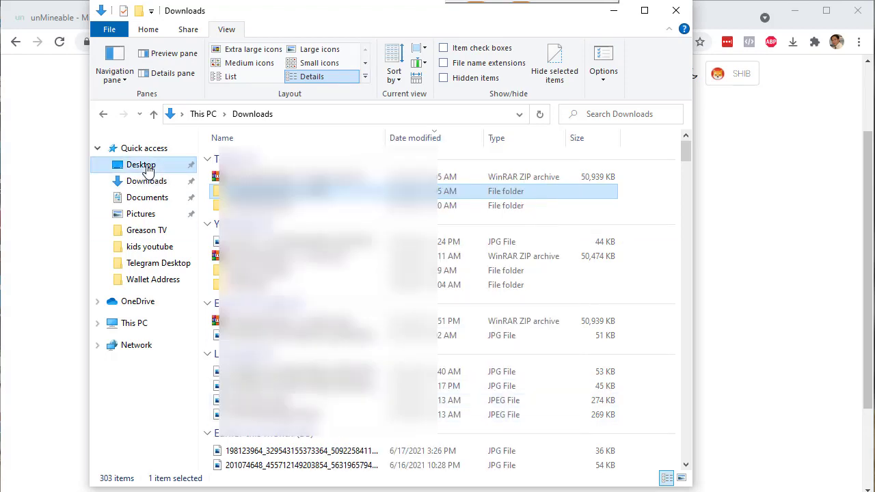
{"action": "right_click", "coordinate": [613, 164]}
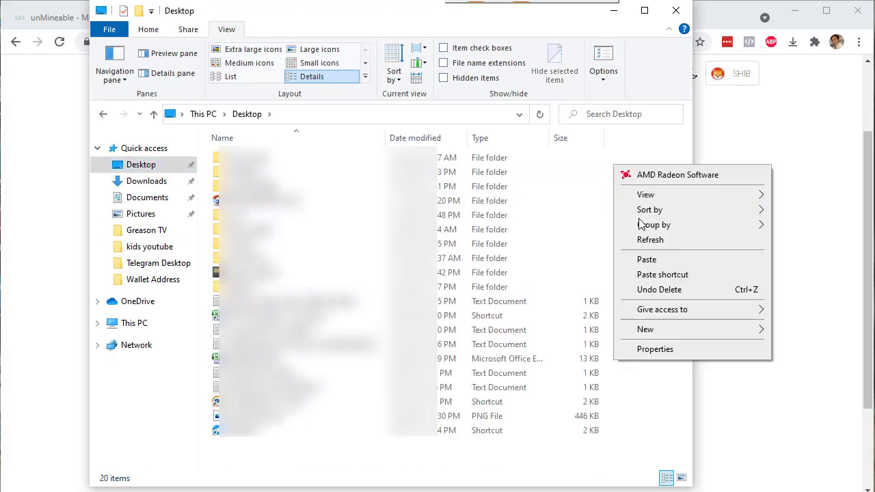
{"action": "left_click", "coordinate": [639, 260]}
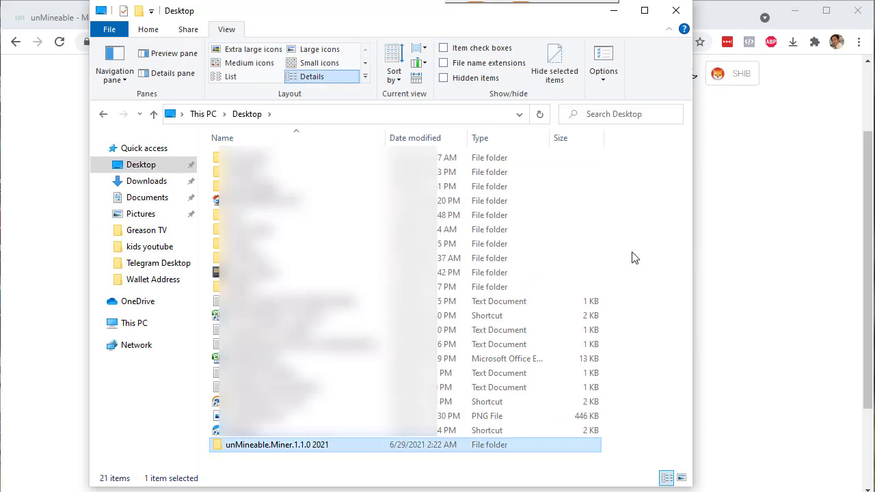
Back in the browser, select RandomX (CPU) on unMineable's SHIB mining page and open the setup guide for its mining app.
{"action": "left_click", "coordinate": [833, 445]}
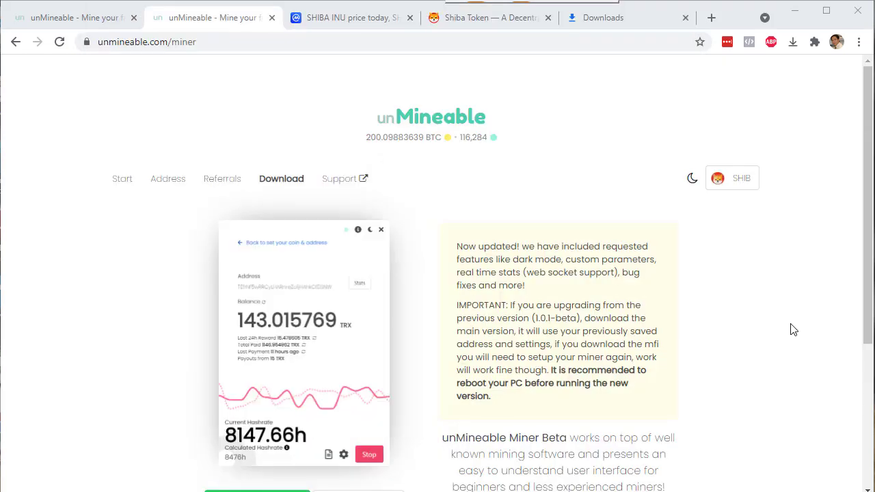
{"action": "left_click", "coordinate": [732, 183]}
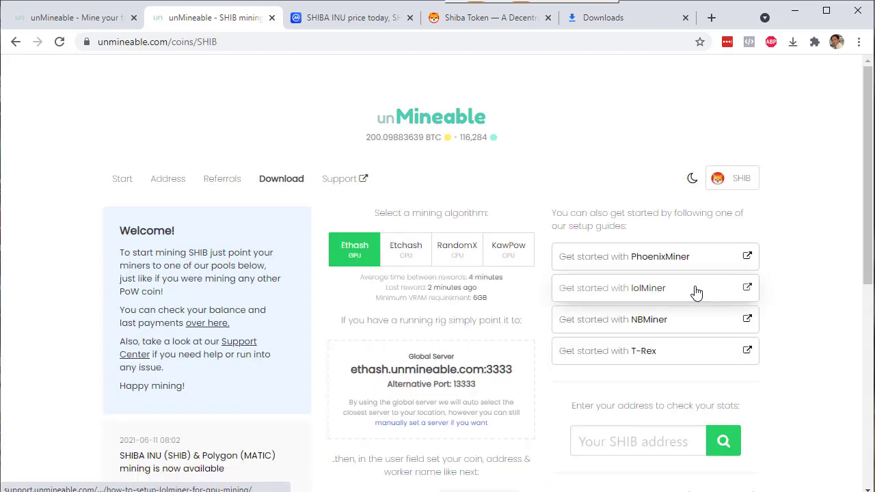
{"action": "left_click", "coordinate": [453, 254]}
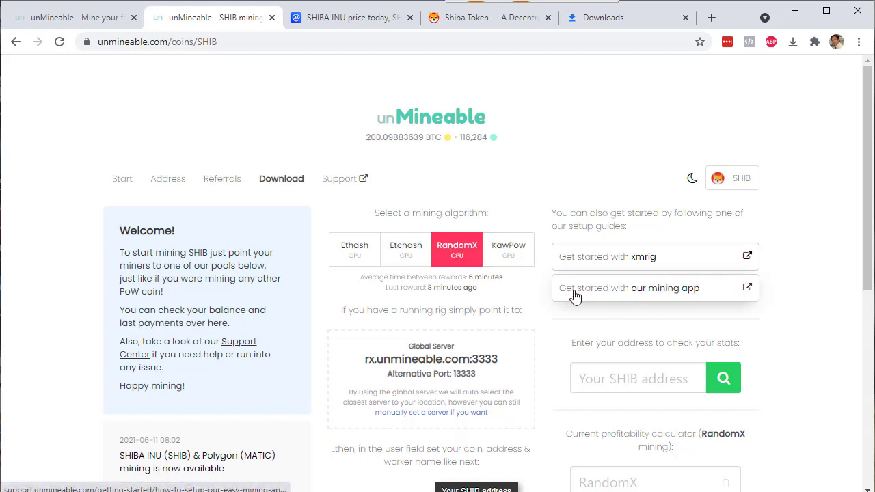
{"action": "left_click", "coordinate": [661, 294]}
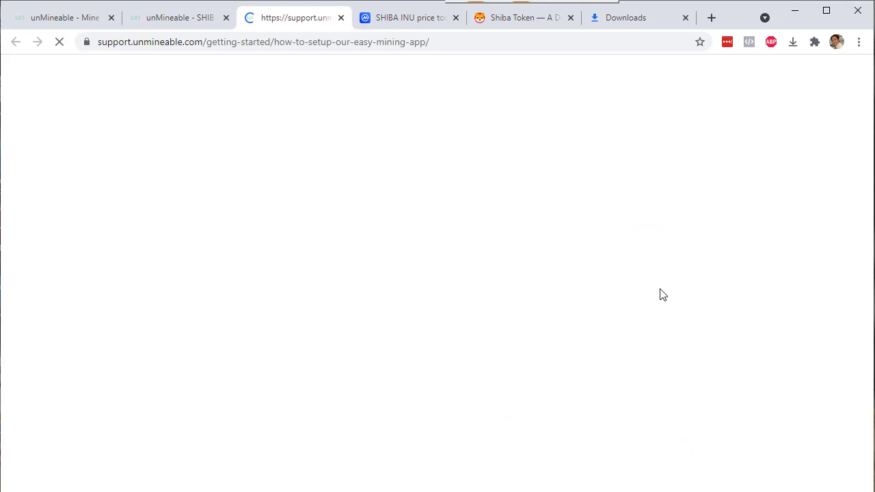
Find the mining files links in the easy mining app guide and open the XMRIG setup guide.
{"action": "scroll", "coordinate": [384, 164], "scroll_direction": "down", "scroll_amount": 6}
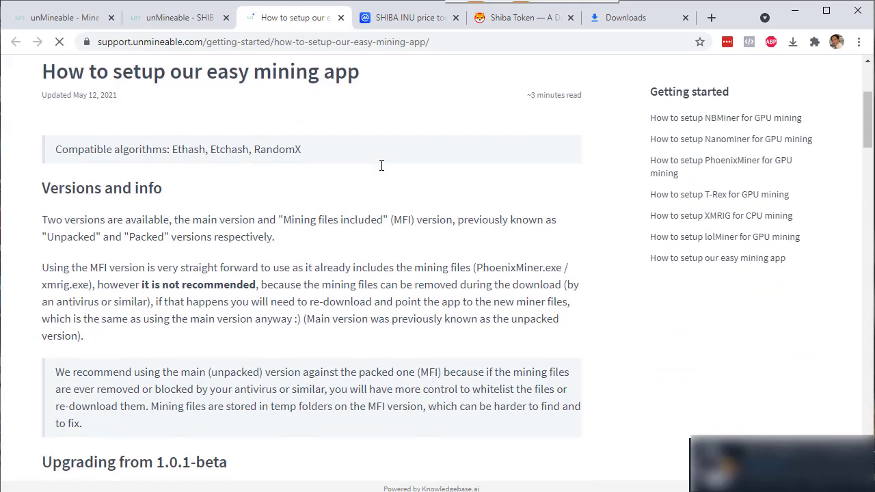
{"action": "scroll", "coordinate": [384, 175], "scroll_direction": "down", "scroll_amount": 15}
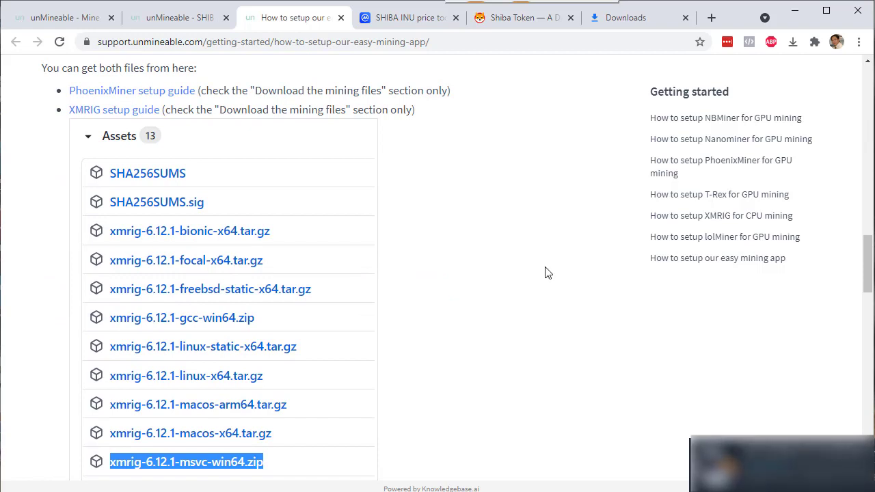
{"action": "left_click", "coordinate": [118, 117]}
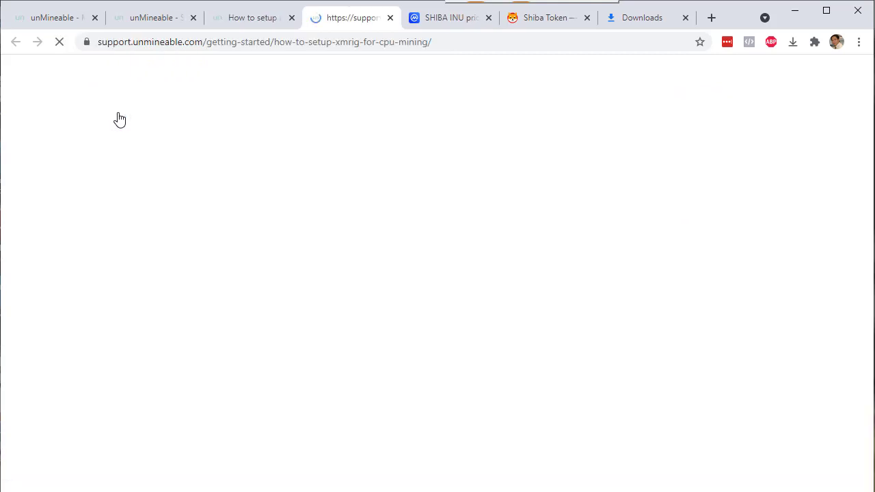
Open the XMRIG releases page on GitHub from the guide and download xmrig-6.12.2-msvc-win64.zip.
{"action": "scroll", "coordinate": [399, 192], "scroll_direction": "down", "scroll_amount": 3}
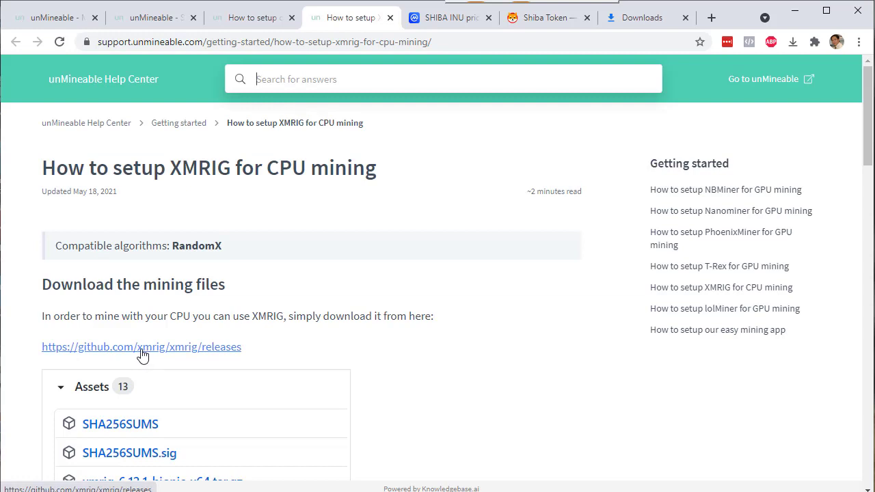
{"action": "left_click", "coordinate": [142, 355]}
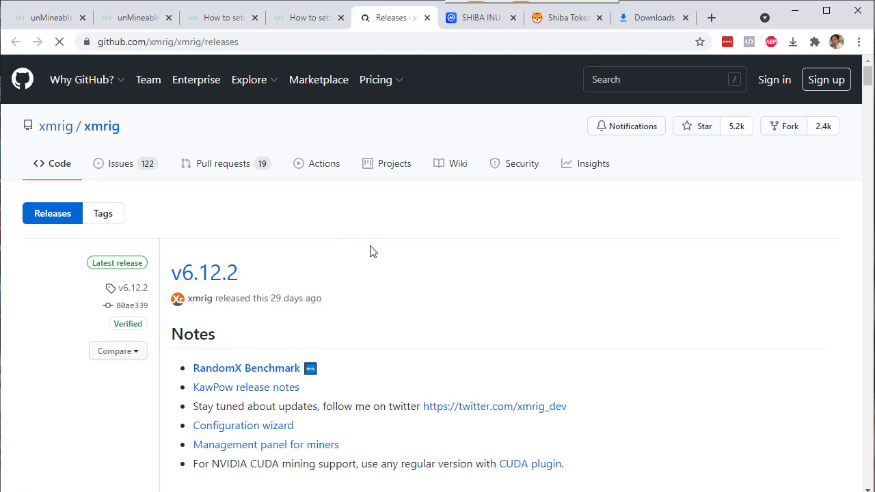
{"action": "scroll", "coordinate": [723, 246], "scroll_direction": "down", "scroll_amount": 15}
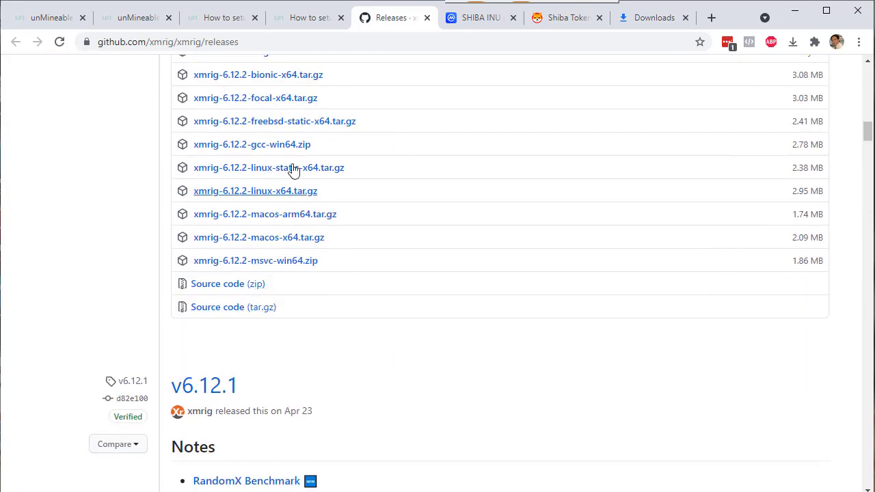
{"action": "left_click", "coordinate": [280, 266]}
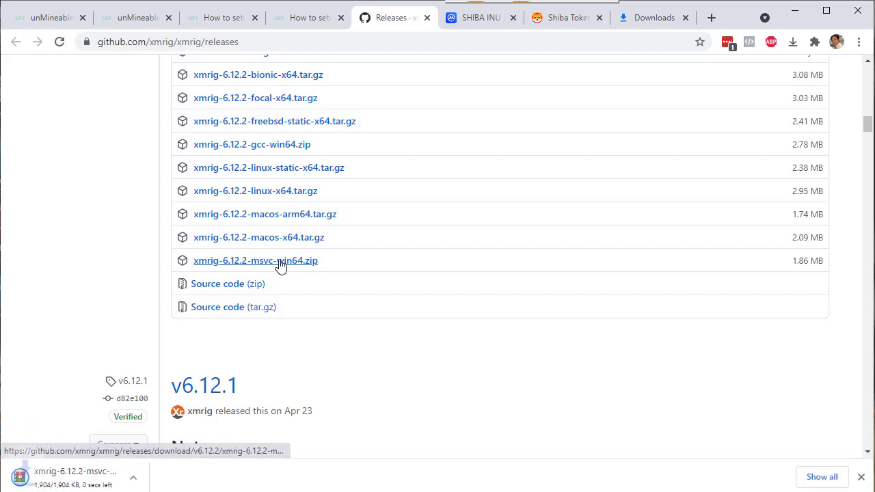
Show the downloaded xmrig-6.12.2-msvc-win64 archive in its folder and extract it to a folder of the same name.
{"action": "key", "text": "ctrl+j"}
{"action": "left_click", "coordinate": [301, 166]}
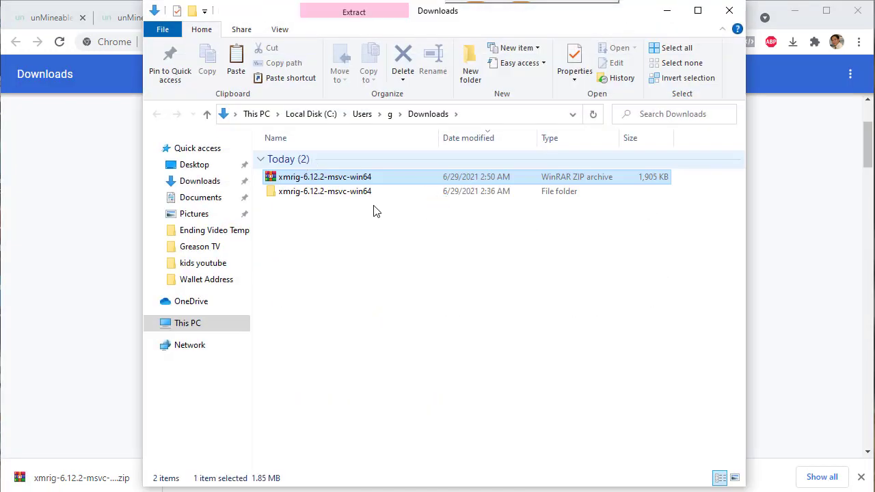
{"action": "right_click", "coordinate": [308, 177]}
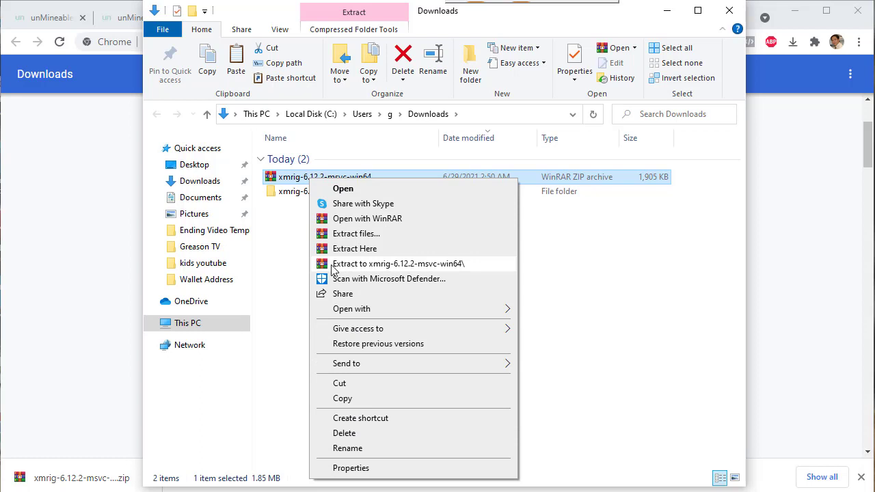
{"action": "left_click", "coordinate": [355, 269]}
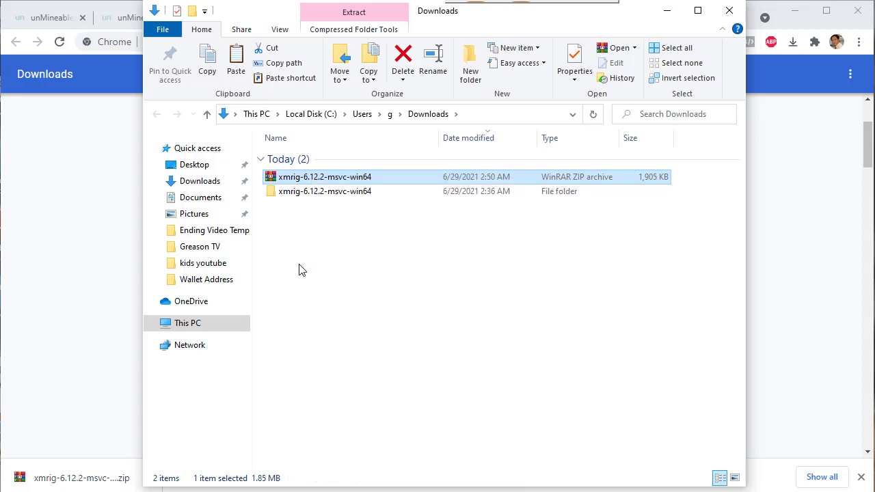
Copy the extracted xmrig-6.12.2-msvc-win64 folder and paste it into the unMineable.Miner.1.1.0 2021 folder on the Desktop.
{"action": "left_click", "coordinate": [293, 197]}
{"action": "right_click", "coordinate": [291, 197]}
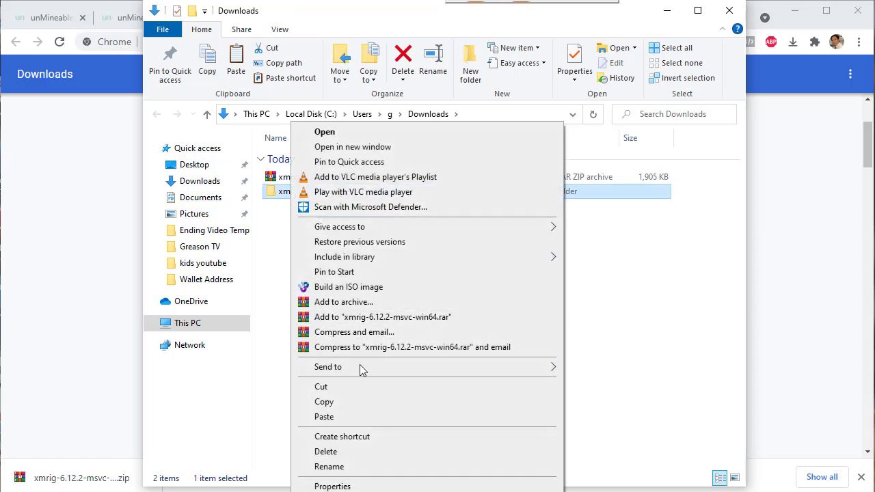
{"action": "left_click", "coordinate": [357, 404]}
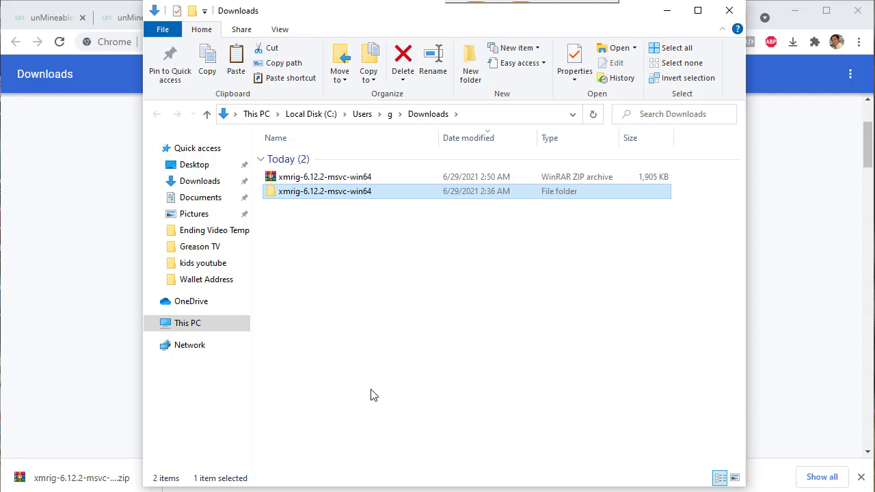
{"action": "left_click", "coordinate": [667, 16]}
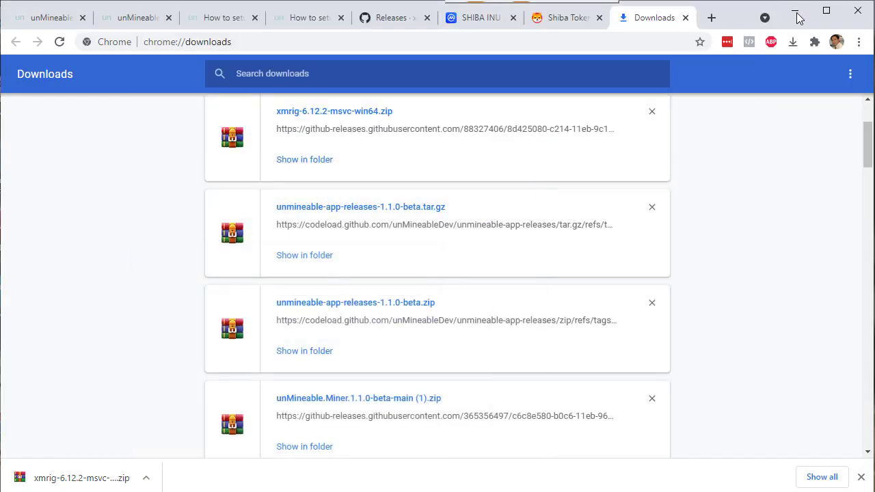
{"action": "left_click", "coordinate": [795, 12]}
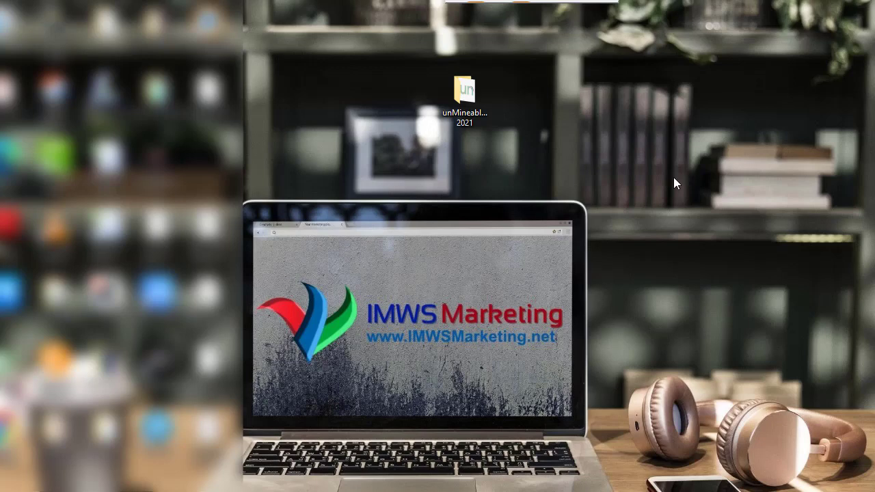
{"action": "double_click", "coordinate": [467, 99]}
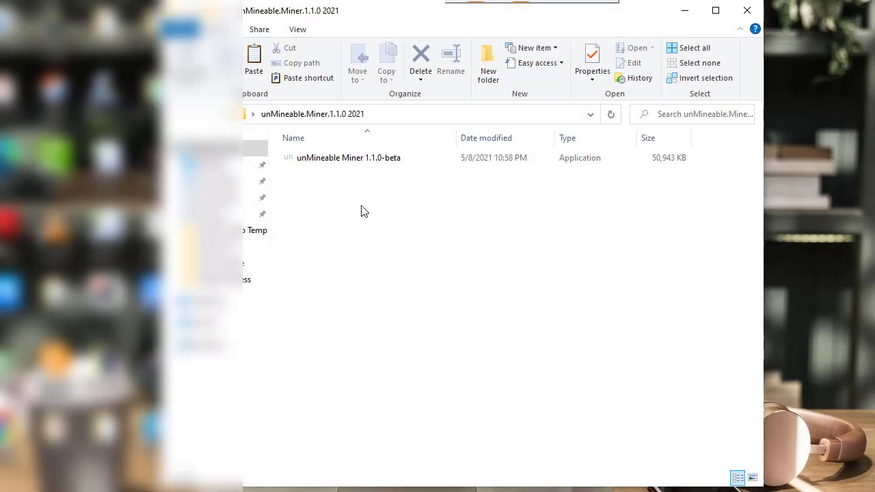
{"action": "right_click", "coordinate": [313, 188]}
{"action": "left_click", "coordinate": [367, 303]}
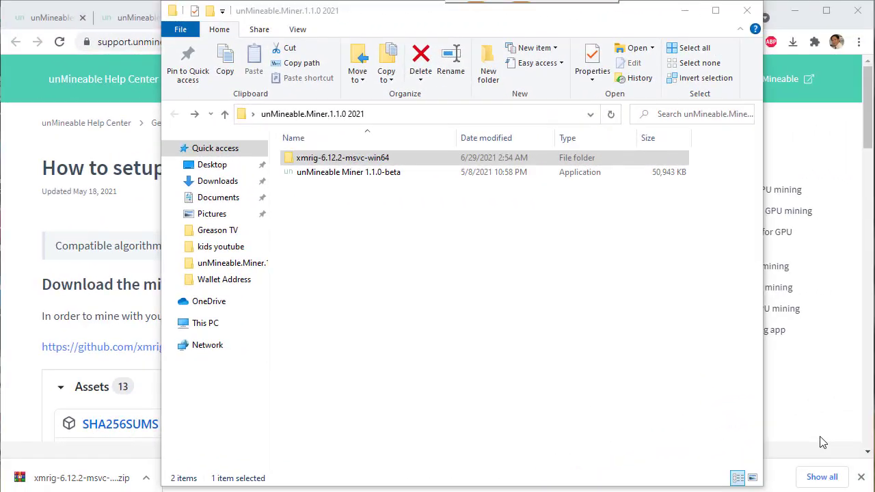
Back in the browser, copy the two-line start.bat contents, from xmrig.exe through pause, out of the XMRIG setup guide.
{"action": "left_click", "coordinate": [130, 97]}
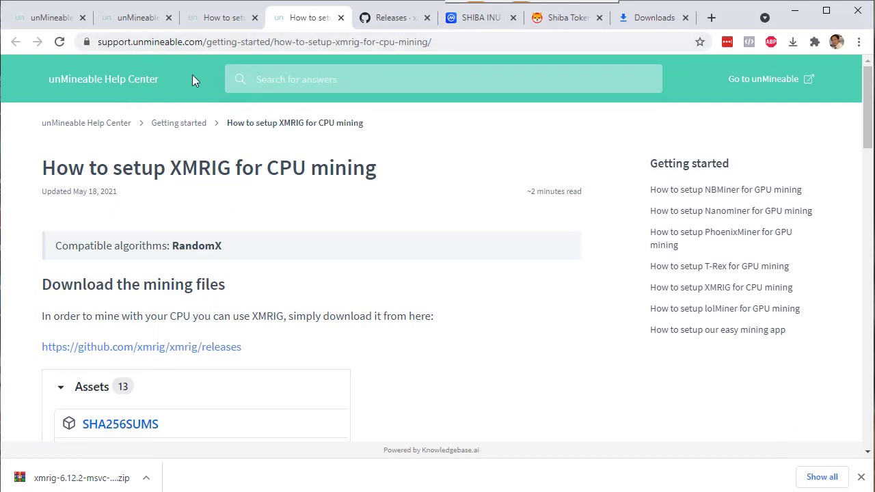
{"action": "scroll", "coordinate": [226, 197], "scroll_direction": "down", "scroll_amount": 2}
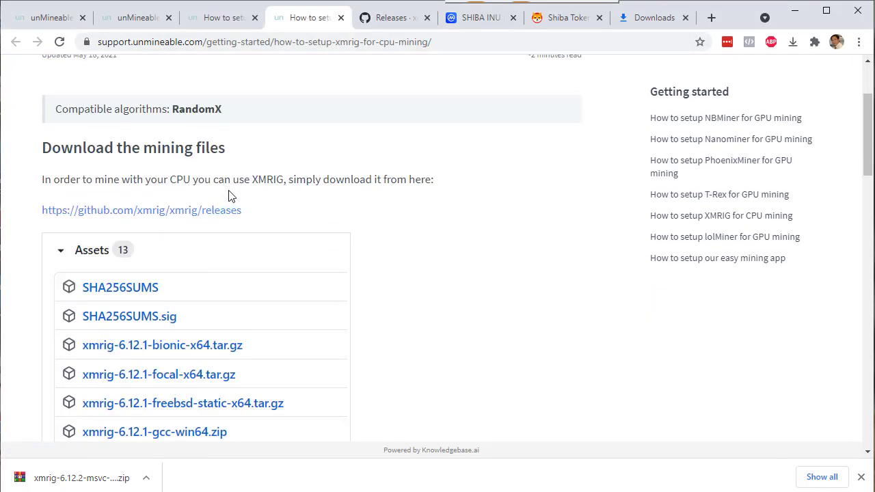
{"action": "scroll", "coordinate": [229, 197], "scroll_direction": "down", "scroll_amount": 9}
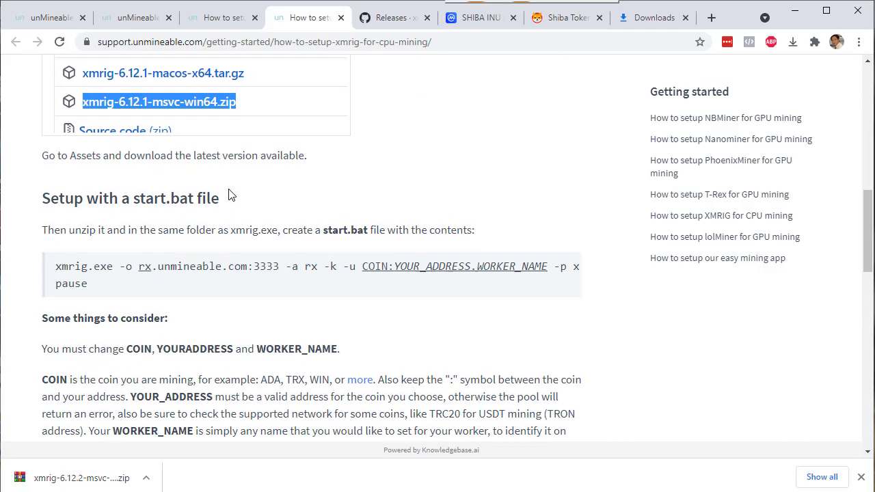
{"action": "scroll", "coordinate": [229, 196], "scroll_direction": "up", "scroll_amount": 1}
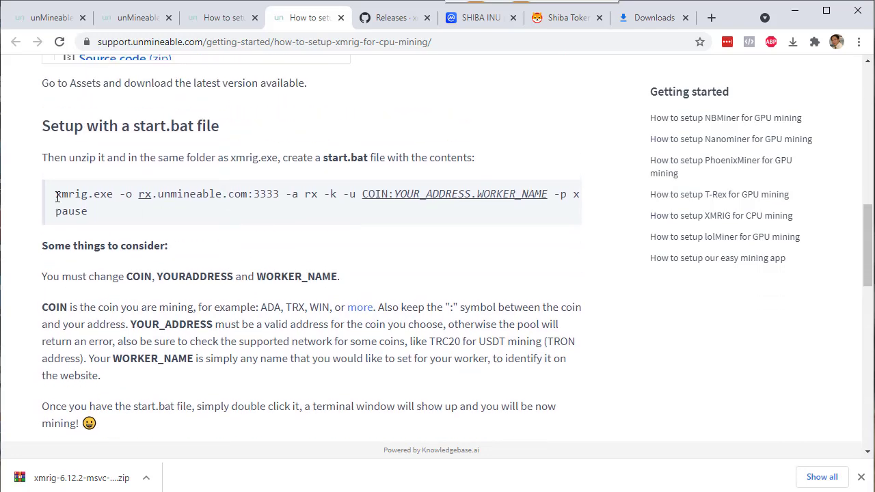
{"action": "left_click_drag", "start_coordinate": [56, 195], "coordinate": [96, 211]}
{"action": "left_click", "coordinate": [228, 224]}
{"action": "left_click_drag", "start_coordinate": [56, 195], "coordinate": [102, 217]}
{"action": "left_click", "coordinate": [194, 215]}
{"action": "left_click_drag", "start_coordinate": [365, 194], "coordinate": [389, 194]}
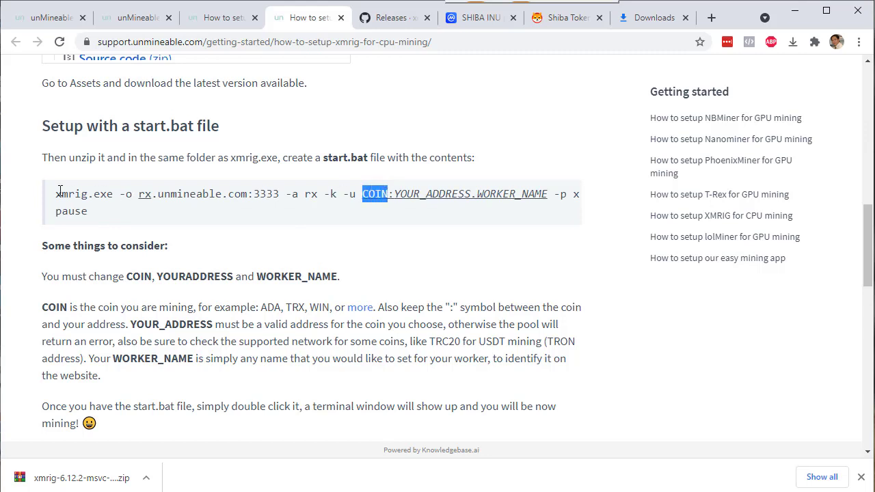
{"action": "left_click_drag", "start_coordinate": [59, 194], "coordinate": [80, 209]}
{"action": "right_click", "coordinate": [81, 205]}
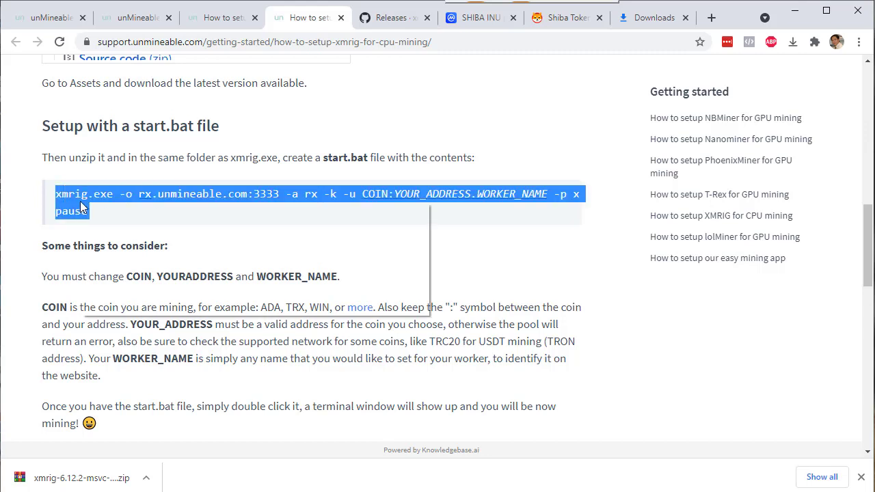
{"action": "left_click", "coordinate": [104, 213]}
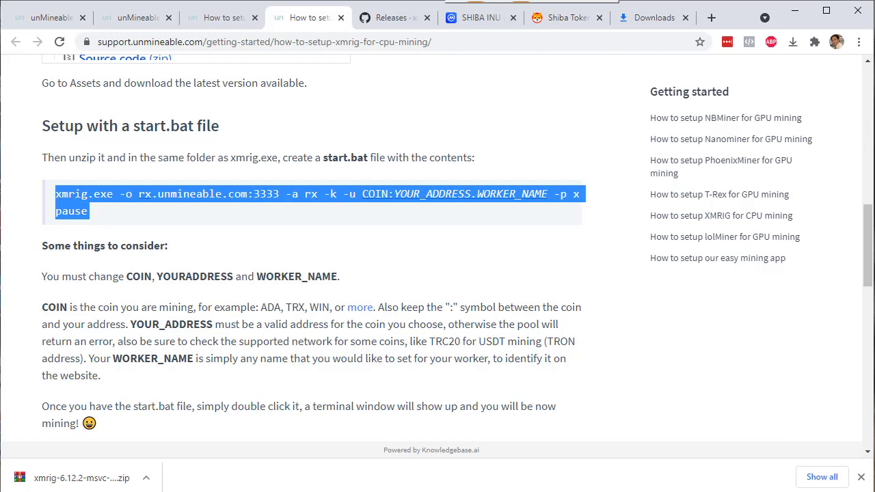
Open the start script in the Desktop miner folder's xmrig-6.12.2 subfolder for editing in Notepad and paste the copied commands.
{"action": "left_click", "coordinate": [128, 491]}
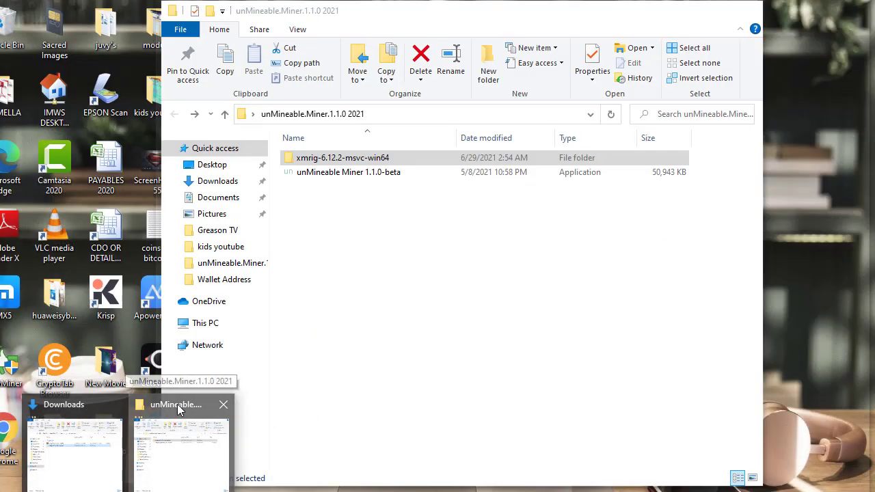
{"action": "left_click", "coordinate": [177, 404]}
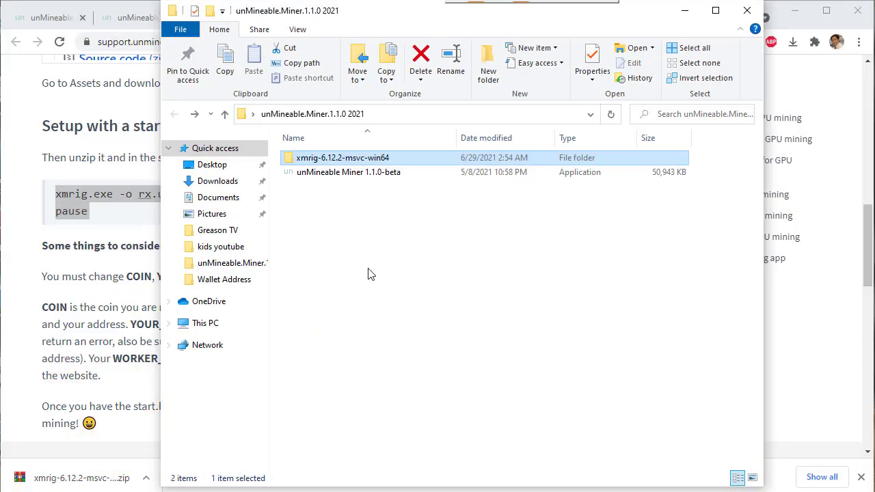
{"action": "double_click", "coordinate": [340, 163]}
{"action": "double_click", "coordinate": [340, 162]}
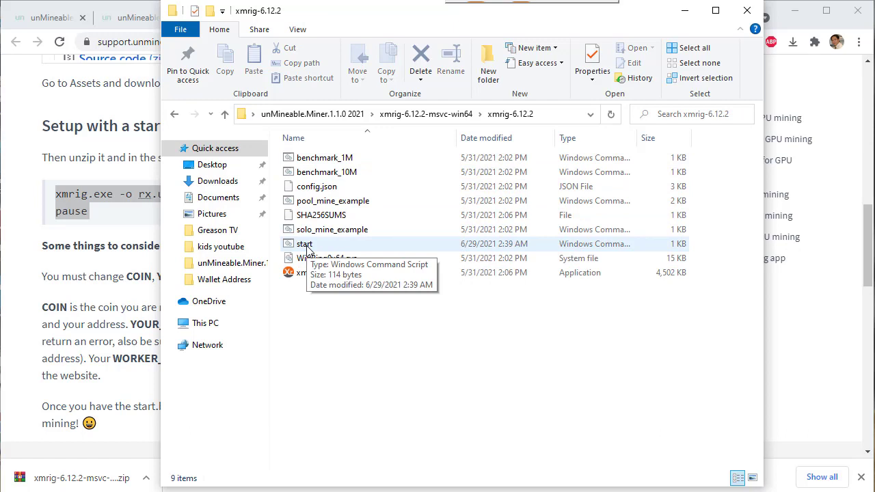
{"action": "right_click", "coordinate": [306, 247]}
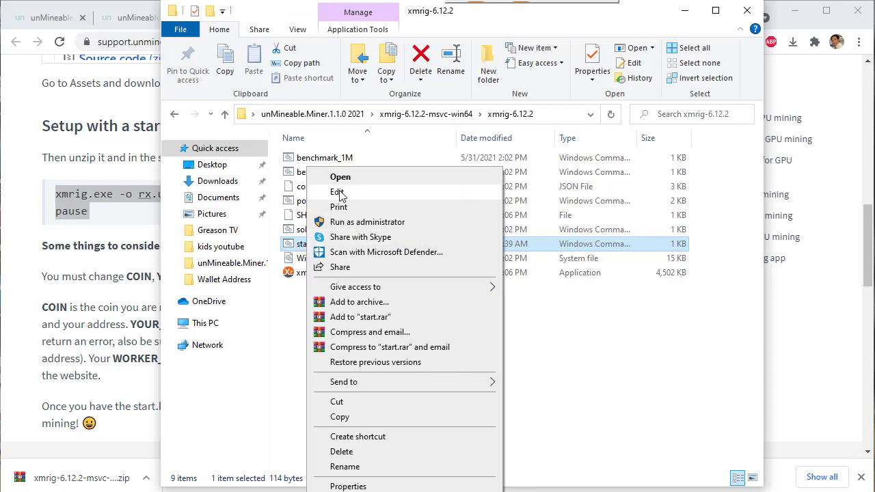
{"action": "left_click", "coordinate": [337, 192]}
{"action": "key", "text": "ctrl+v"}
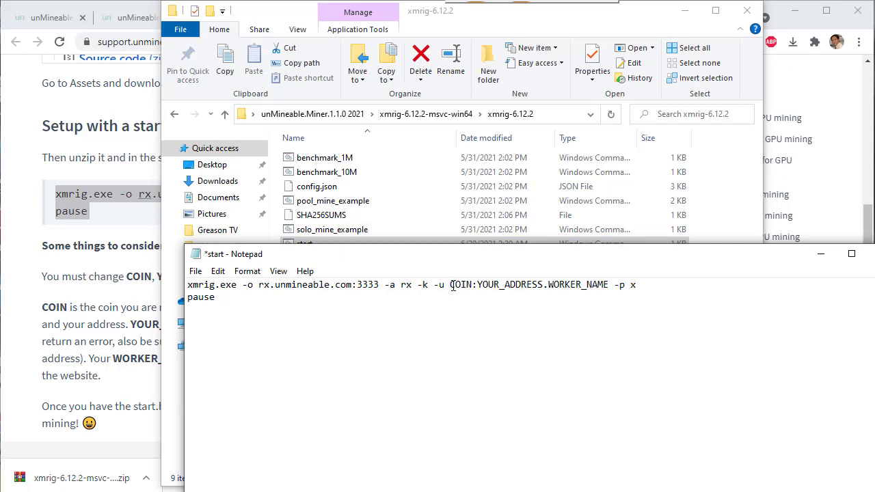
Replace the COIN placeholder with SHIB and the YOUR_ADDRESS placeholder with the copied wallet address.
{"action": "left_click_drag", "start_coordinate": [449, 286], "coordinate": [474, 286]}
{"action": "type", "text": "SH"}
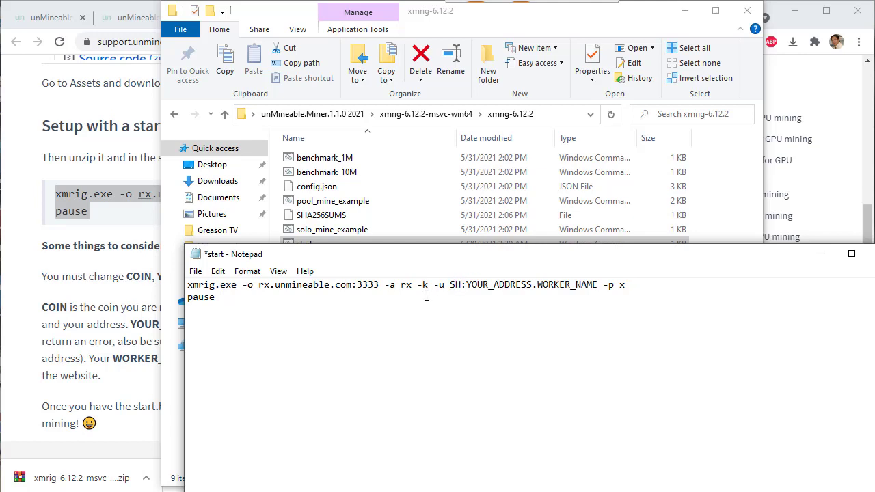
{"action": "type", "text": "IB"}
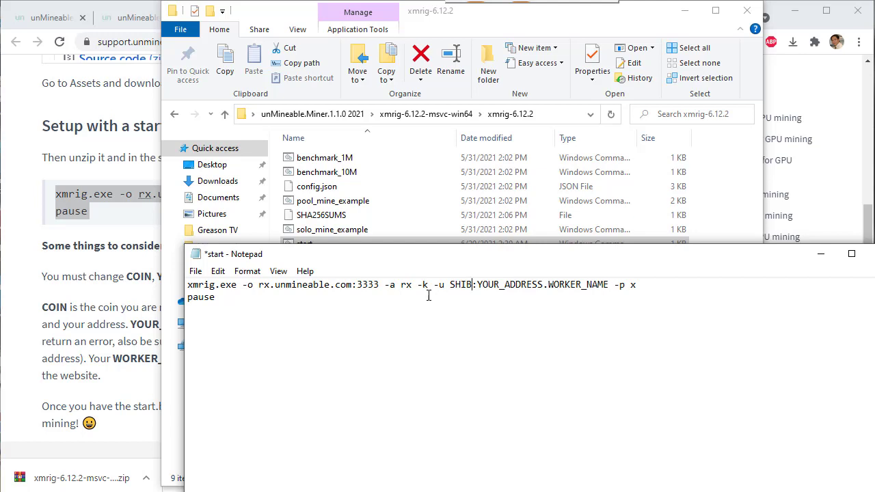
{"action": "left_click_drag", "start_coordinate": [478, 286], "coordinate": [544, 285]}
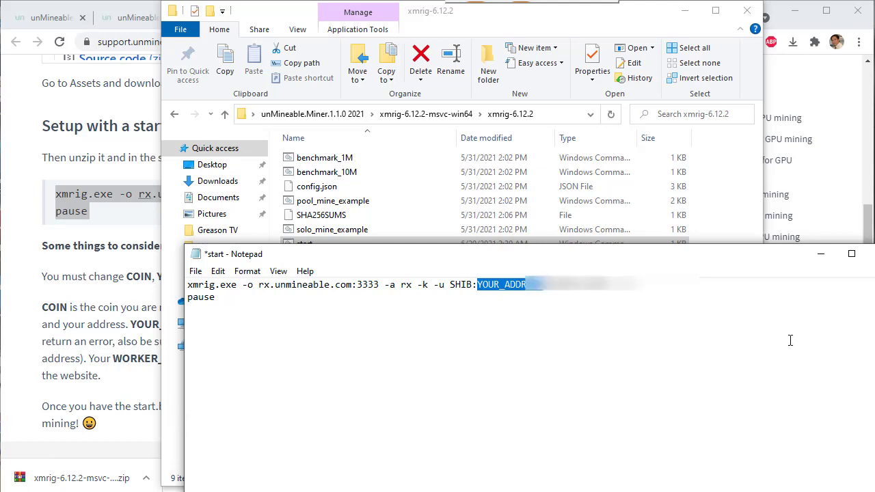
{"action": "key", "text": "ctrl+v"}
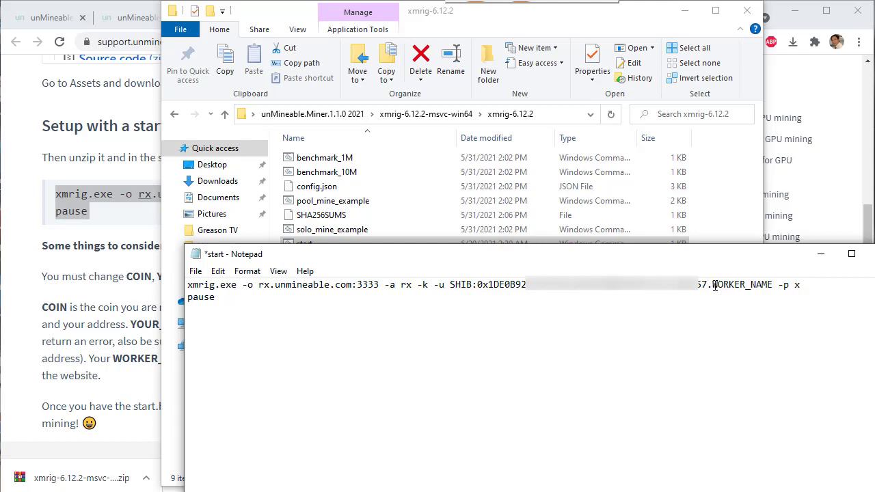
Replace the WORKER_NAME placeholder with IMWS in the start script, save the file and close Notepad.
{"action": "left_click_drag", "start_coordinate": [715, 286], "coordinate": [774, 287]}
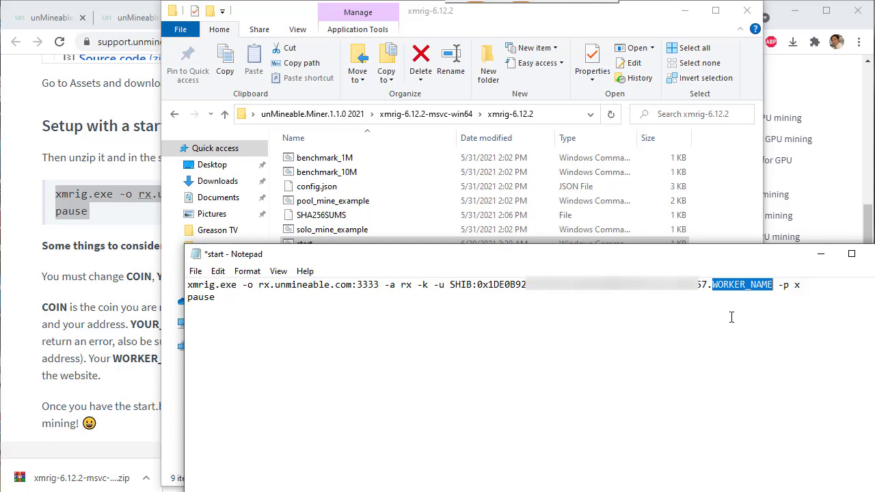
{"action": "type", "text": "IMWS"}
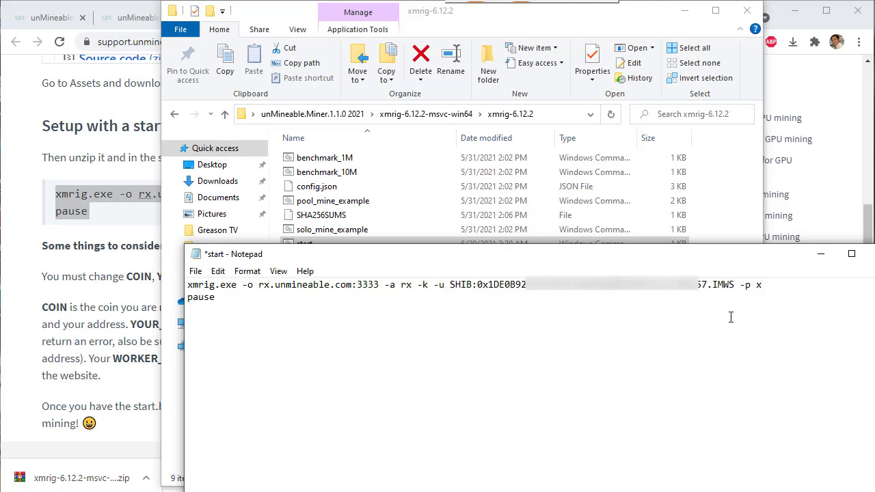
{"action": "left_click", "coordinate": [195, 271]}
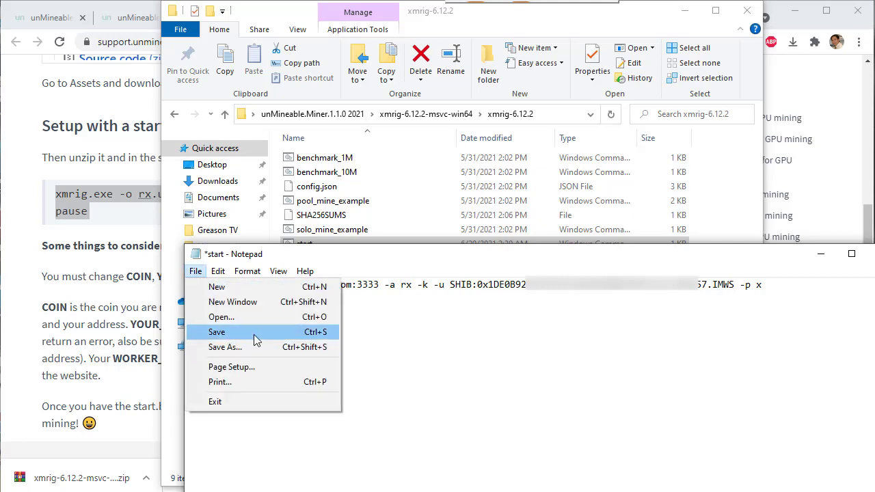
{"action": "left_click", "coordinate": [255, 336]}
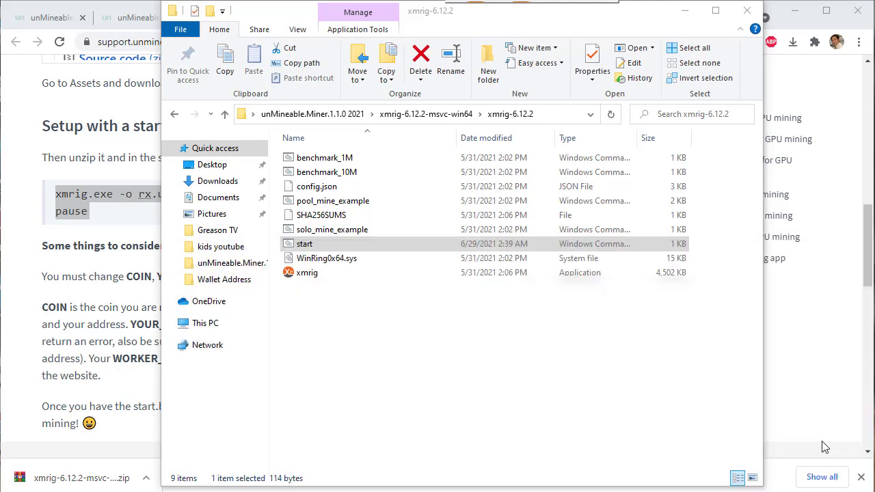
Examine the Safe Browsing protection options in Chrome's Security settings and close the settings page.
{"action": "left_click", "coordinate": [858, 43]}
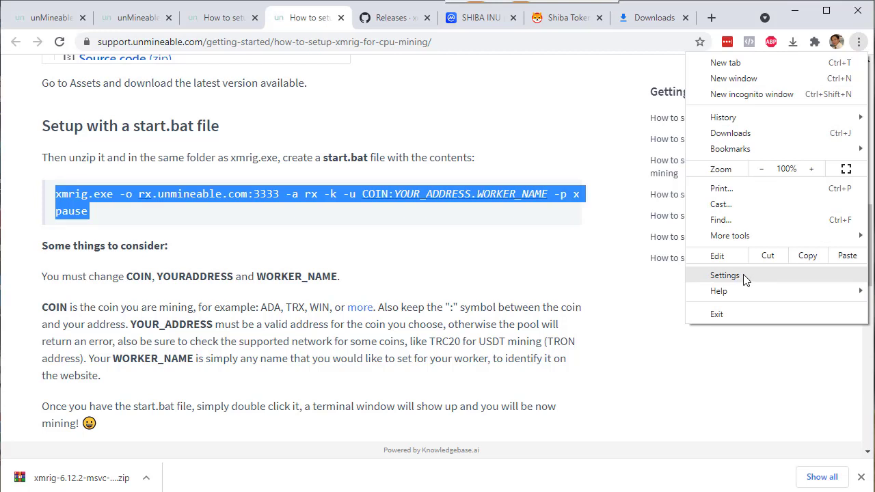
{"action": "left_click", "coordinate": [724, 275]}
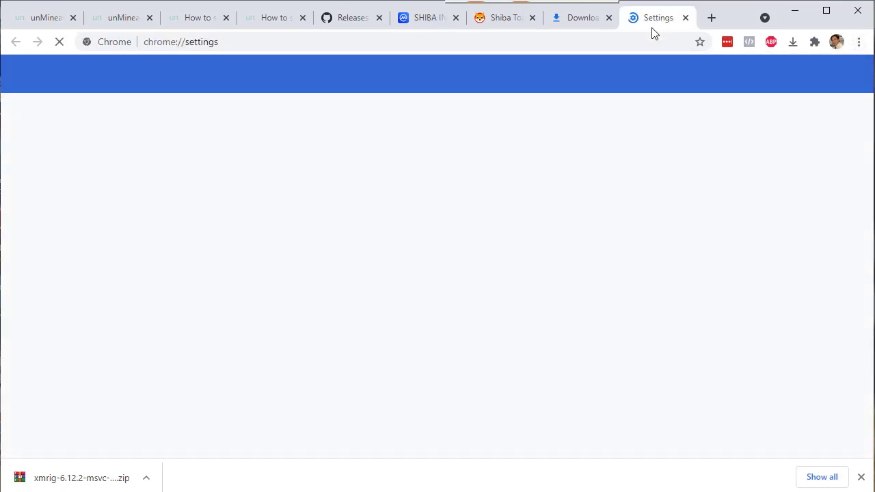
{"action": "scroll", "coordinate": [361, 228], "scroll_direction": "down", "scroll_amount": 3}
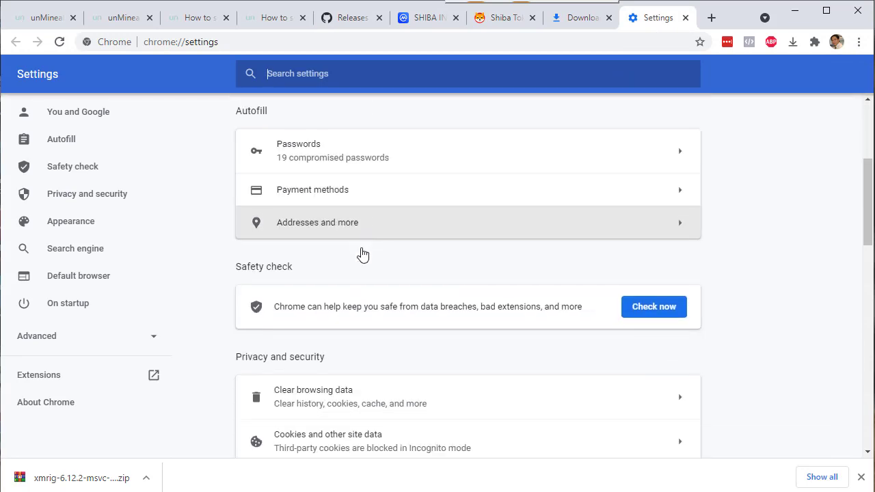
{"action": "scroll", "coordinate": [361, 253], "scroll_direction": "down", "scroll_amount": 1}
{"action": "scroll", "coordinate": [342, 253], "scroll_direction": "up", "scroll_amount": 4}
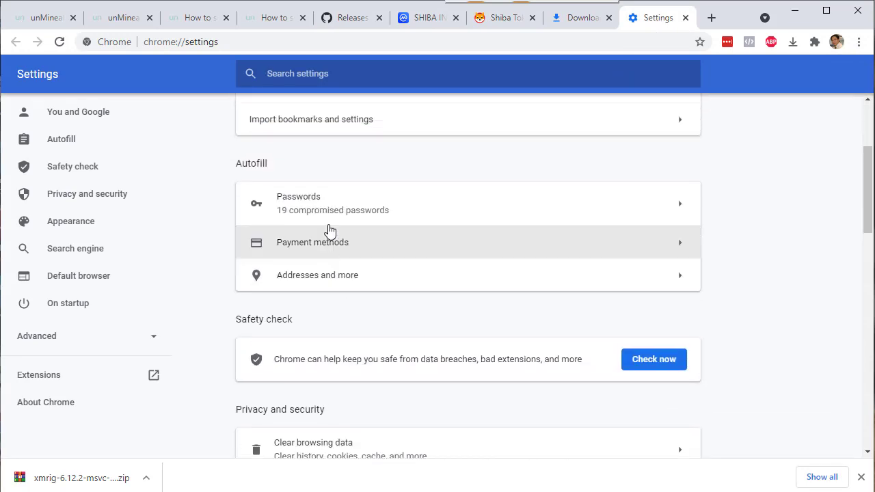
{"action": "scroll", "coordinate": [326, 216], "scroll_direction": "down", "scroll_amount": 7}
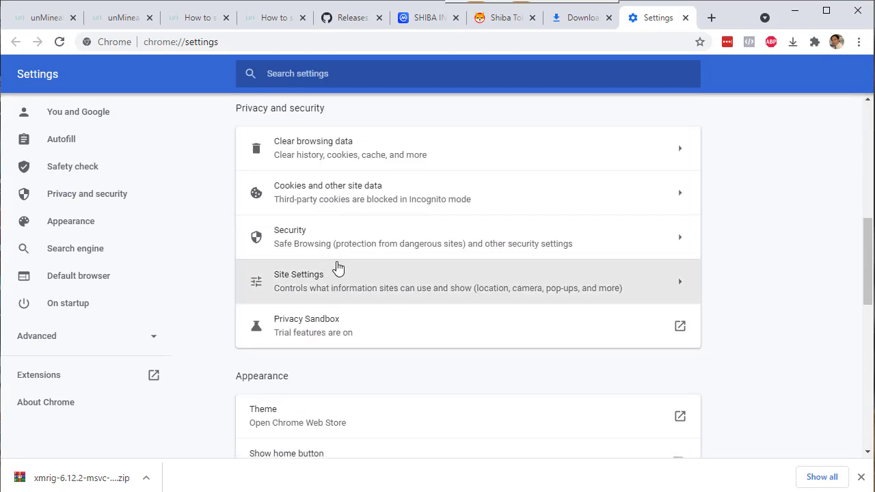
{"action": "left_click", "coordinate": [247, 241]}
{"action": "scroll", "coordinate": [322, 244], "scroll_direction": "down", "scroll_amount": 3}
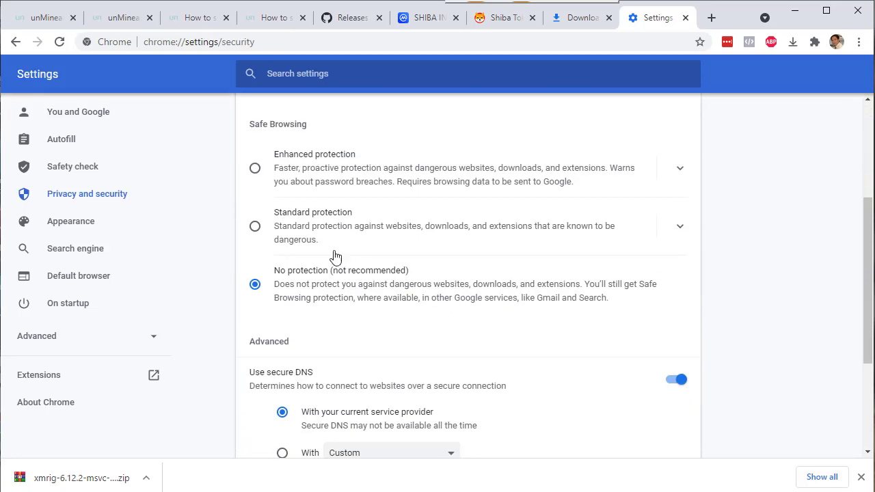
{"action": "left_click", "coordinate": [261, 229]}
{"action": "key", "text": "ctrl+w"}
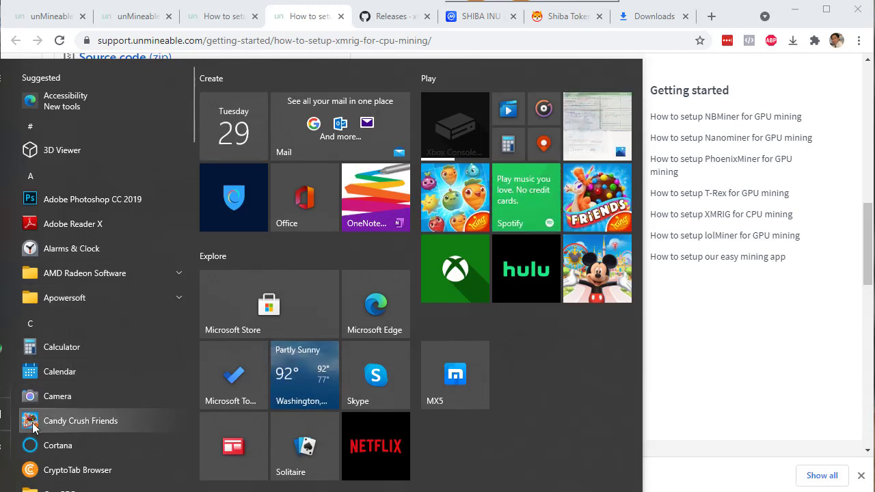
Open the Windows Security page under Update & Security in the Windows Settings app.
{"action": "mouse_move", "coordinate": [6, 447]}
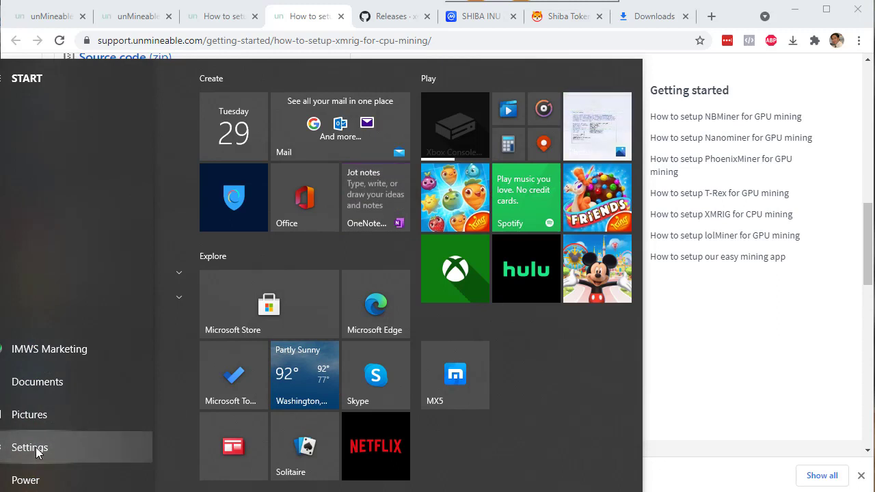
{"action": "left_click", "coordinate": [73, 448]}
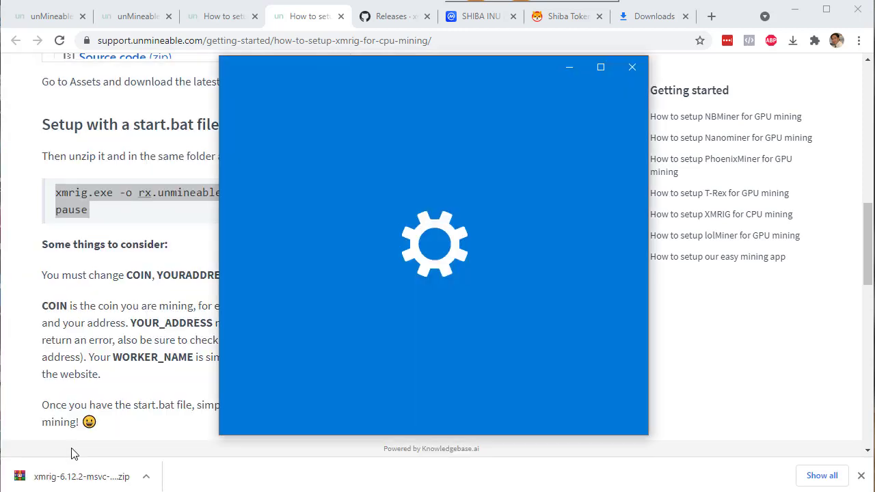
{"action": "scroll", "coordinate": [383, 243], "scroll_direction": "down", "scroll_amount": 3}
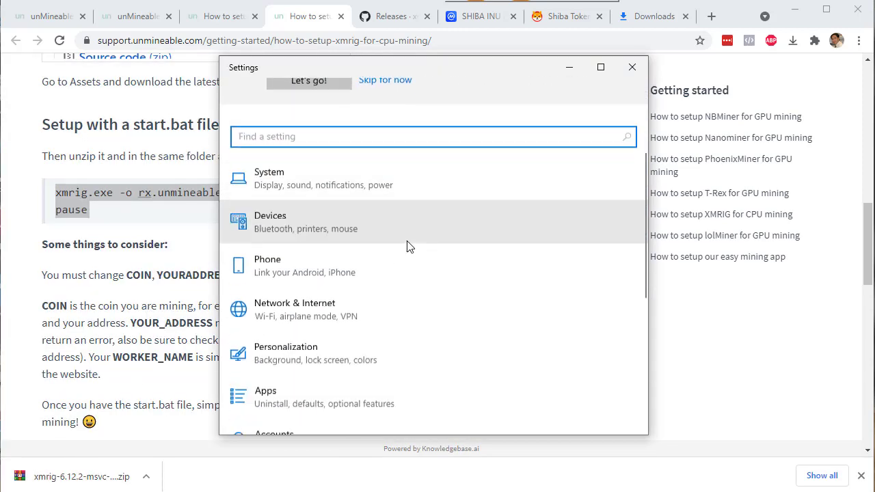
{"action": "scroll", "coordinate": [408, 246], "scroll_direction": "down", "scroll_amount": 5}
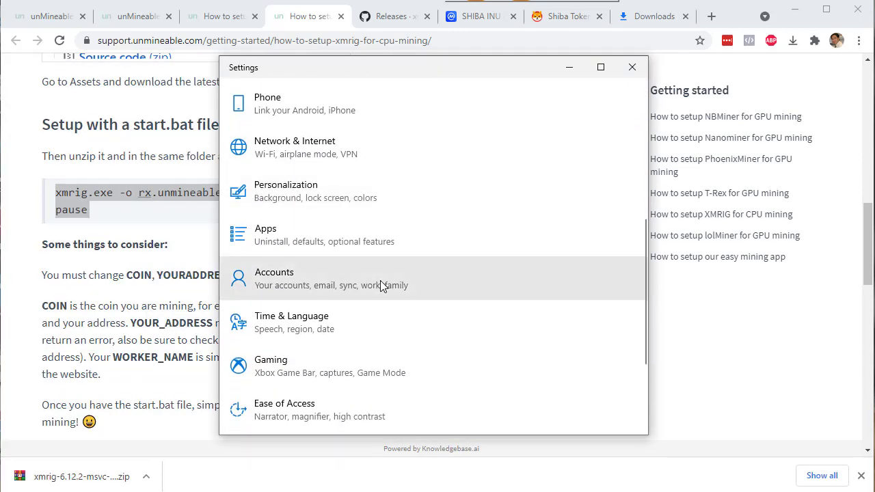
{"action": "scroll", "coordinate": [386, 233], "scroll_direction": "down", "scroll_amount": 3}
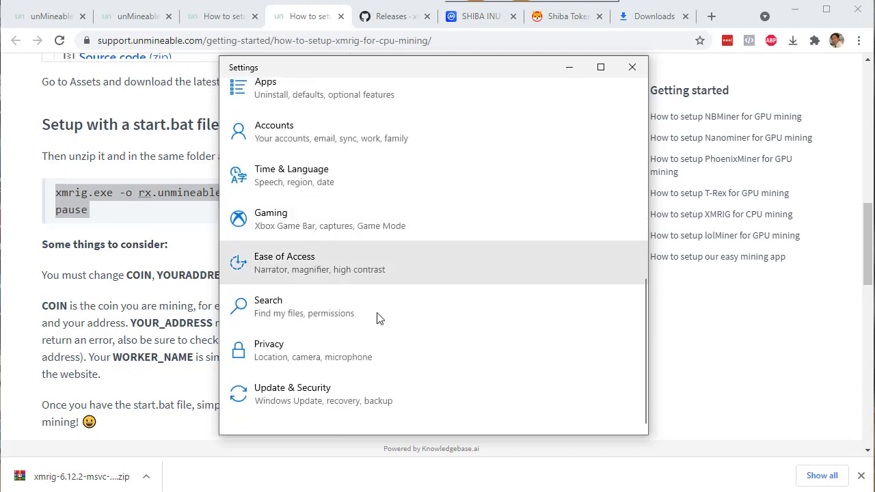
{"action": "left_click", "coordinate": [271, 401]}
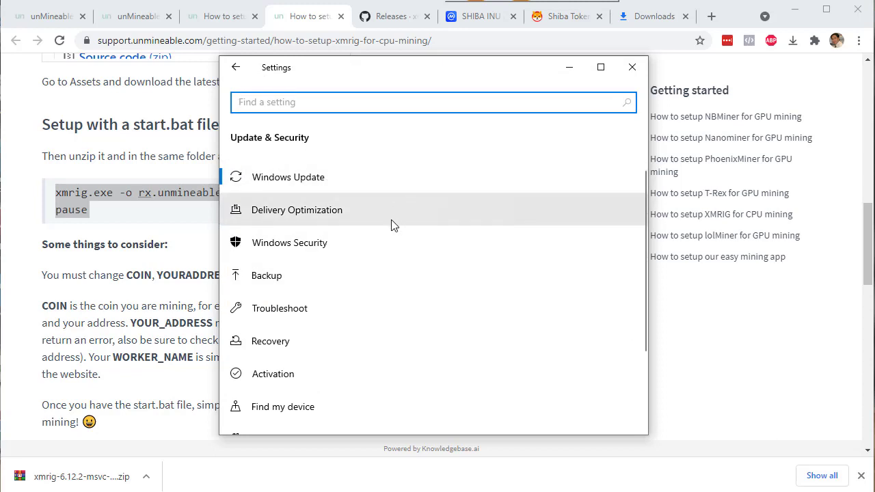
{"action": "scroll", "coordinate": [374, 249], "scroll_direction": "down", "scroll_amount": 1}
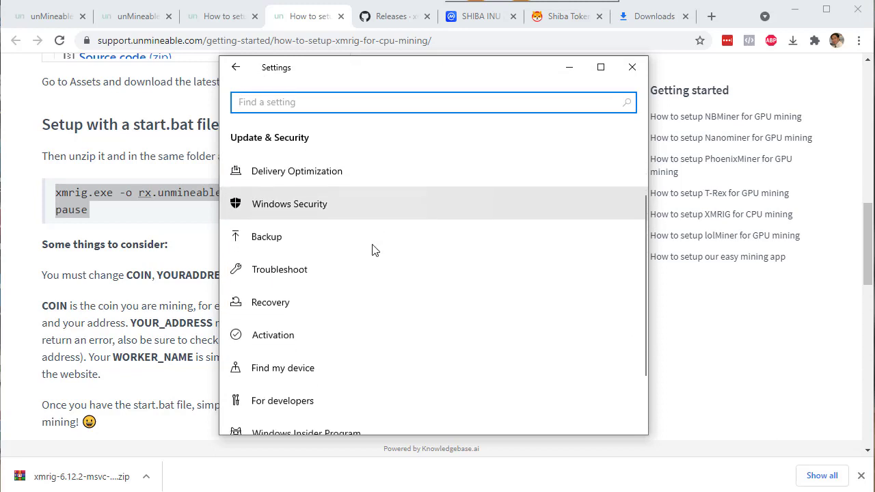
{"action": "left_click", "coordinate": [340, 205]}
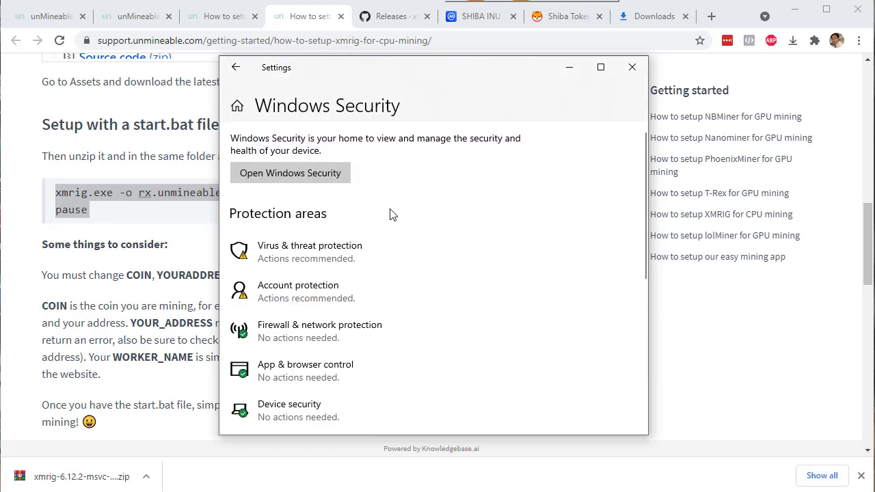
Open Virus & threat protection in Windows Security and go to its management settings.
{"action": "scroll", "coordinate": [391, 215], "scroll_direction": "down", "scroll_amount": 2}
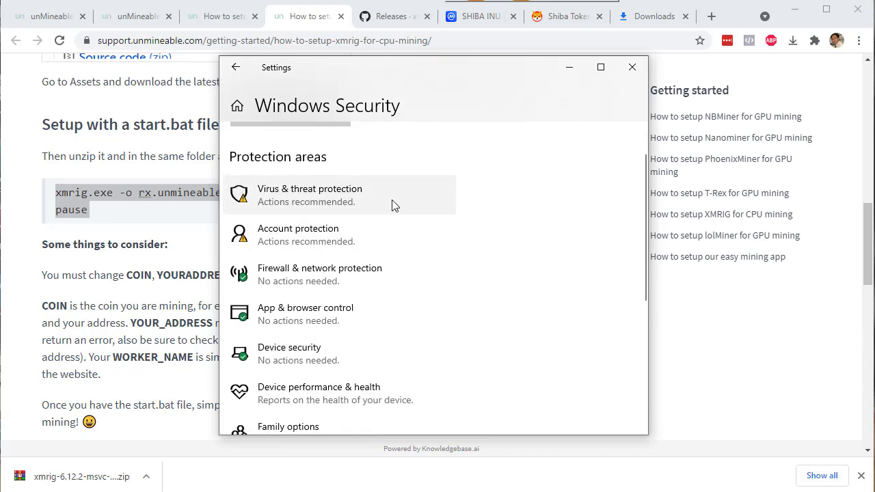
{"action": "left_click", "coordinate": [410, 205]}
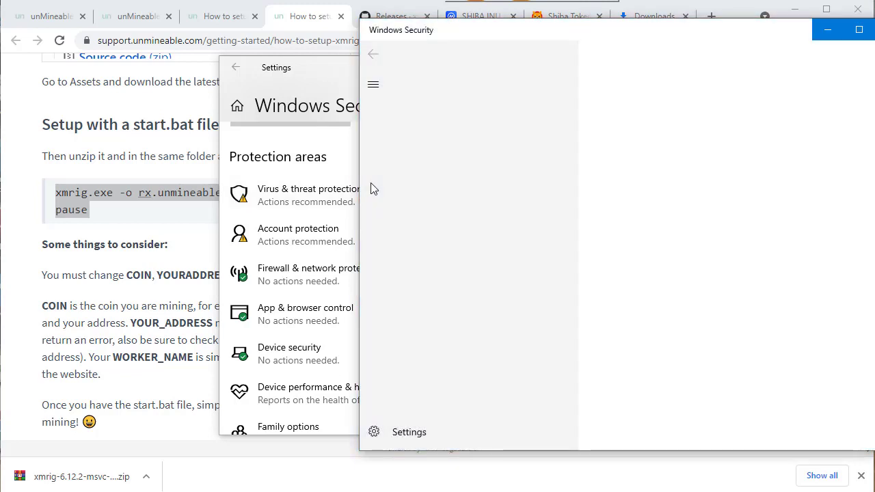
{"action": "left_click_drag", "start_coordinate": [512, 27], "coordinate": [355, 23]}
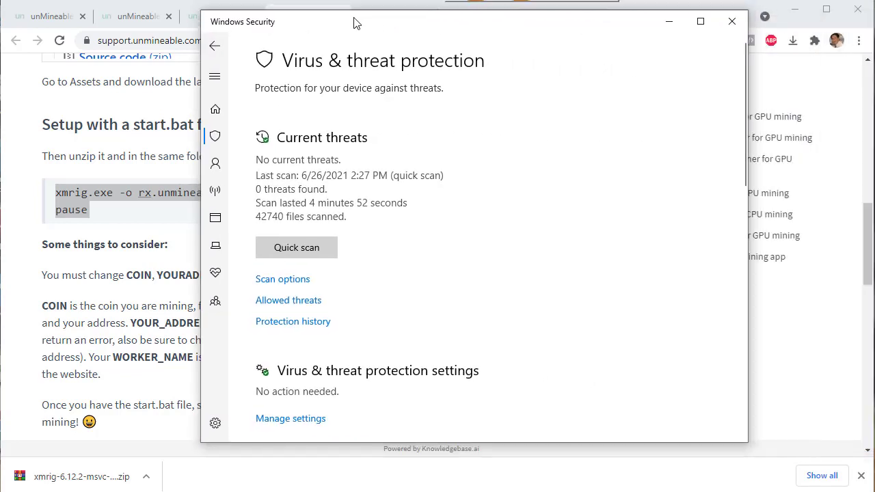
{"action": "scroll", "coordinate": [410, 171], "scroll_direction": "down", "scroll_amount": 3}
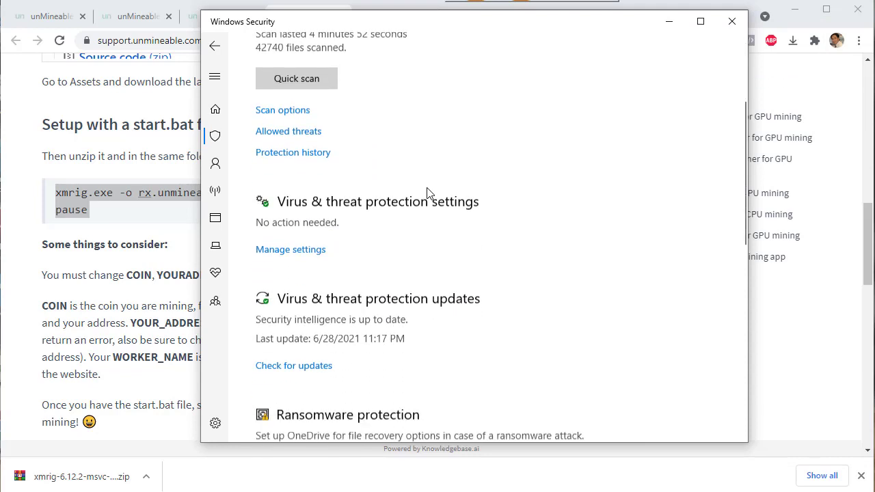
{"action": "scroll", "coordinate": [410, 181], "scroll_direction": "down", "scroll_amount": 1}
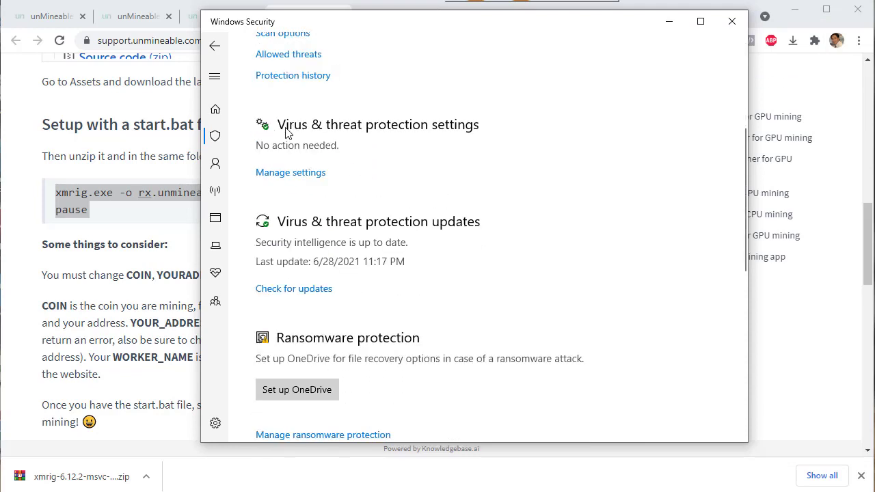
{"action": "left_click", "coordinate": [288, 176]}
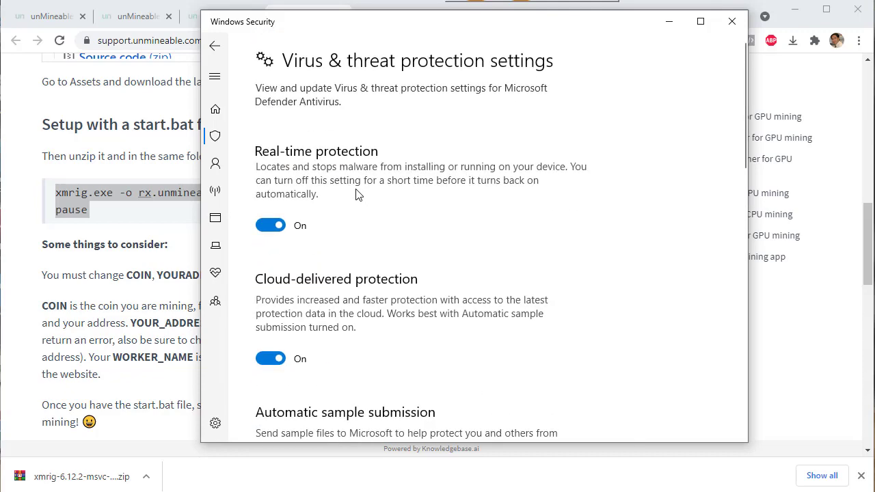
Open the list of Microsoft Defender Antivirus exclusions for adding or removing items.
{"action": "scroll", "coordinate": [413, 199], "scroll_direction": "down", "scroll_amount": 4}
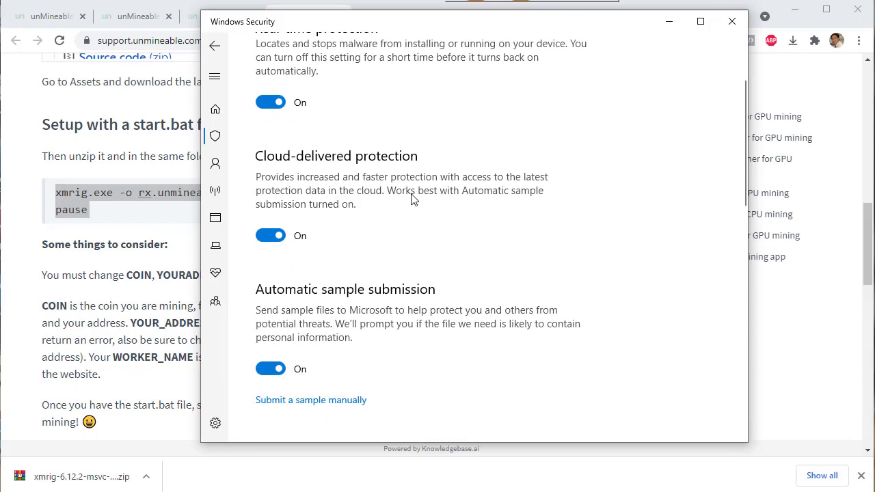
{"action": "scroll", "coordinate": [413, 198], "scroll_direction": "down", "scroll_amount": 5}
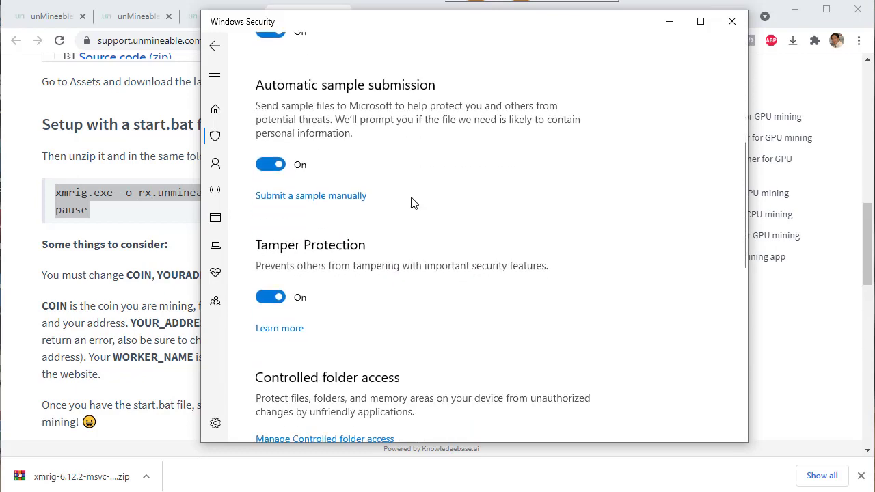
{"action": "scroll", "coordinate": [411, 204], "scroll_direction": "down", "scroll_amount": 5}
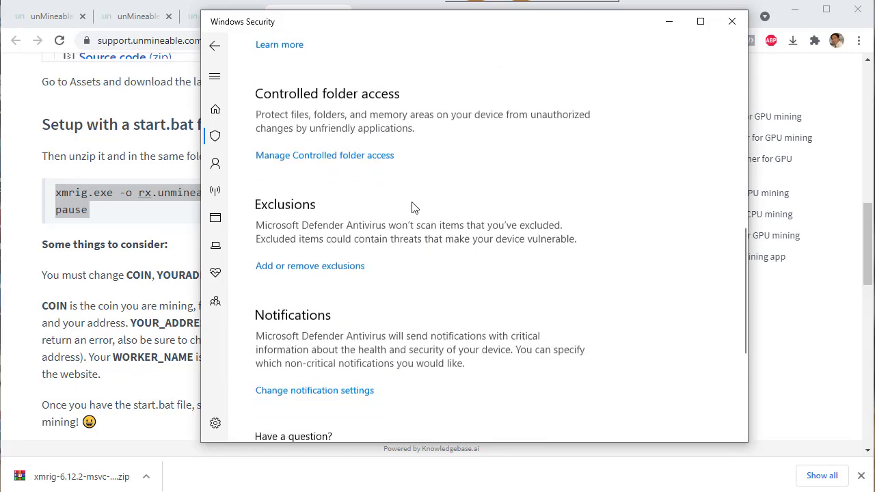
{"action": "scroll", "coordinate": [413, 220], "scroll_direction": "down", "scroll_amount": 1}
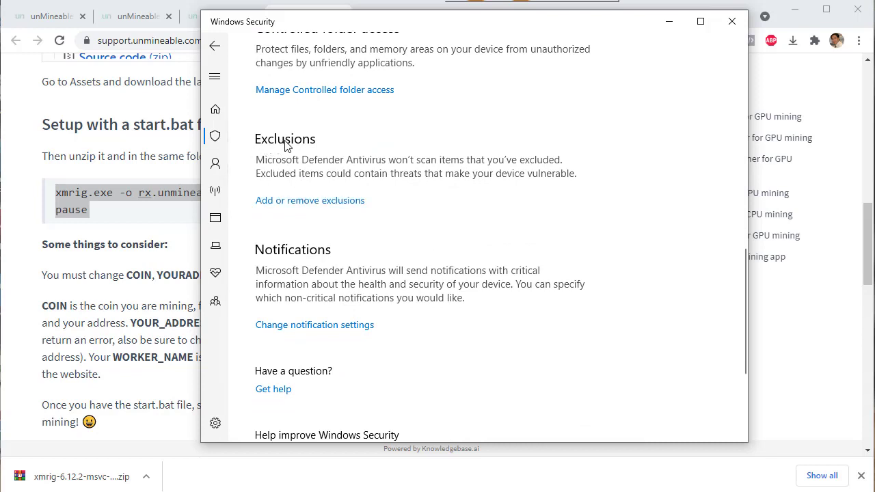
{"action": "left_click", "coordinate": [309, 200]}
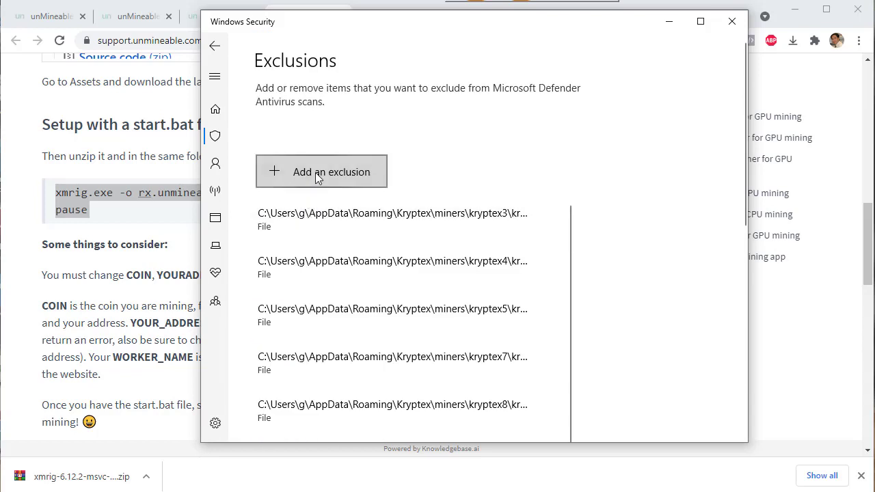
Add the Desktop folder unMineable.Miner.1.1.0 2021 as a folder exclusion from Microsoft Defender scans.
{"action": "left_click", "coordinate": [315, 172]}
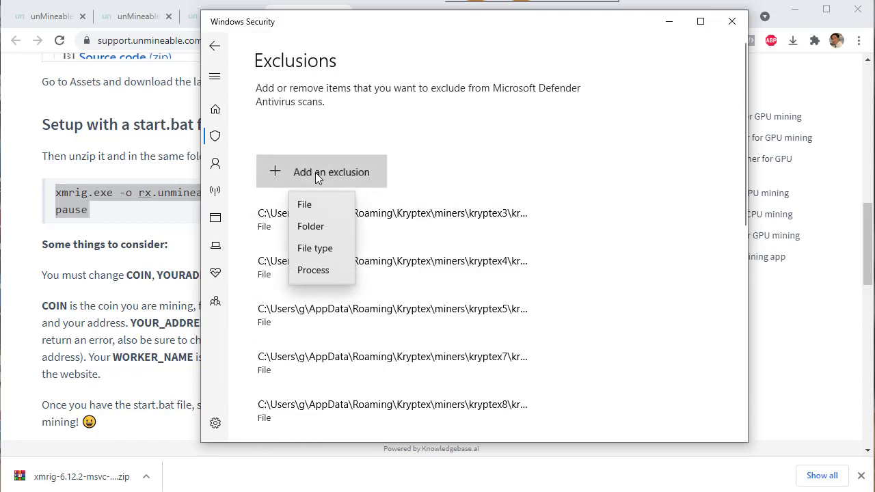
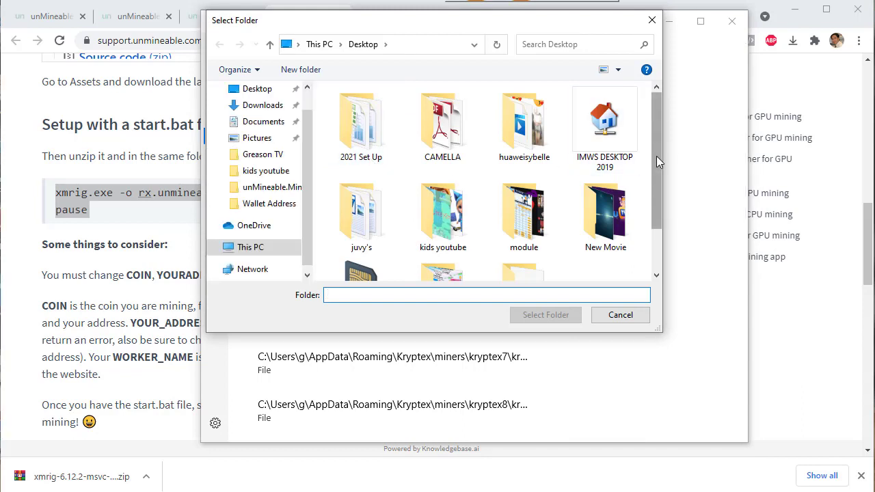
{"action": "left_click_drag", "start_coordinate": [656, 156], "coordinate": [659, 206]}
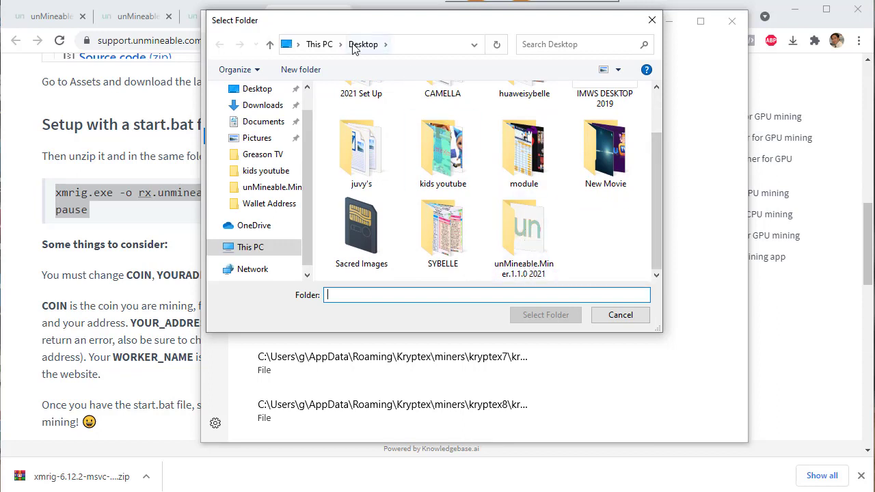
{"action": "left_click", "coordinate": [524, 242]}
{"action": "left_click", "coordinate": [546, 319]}
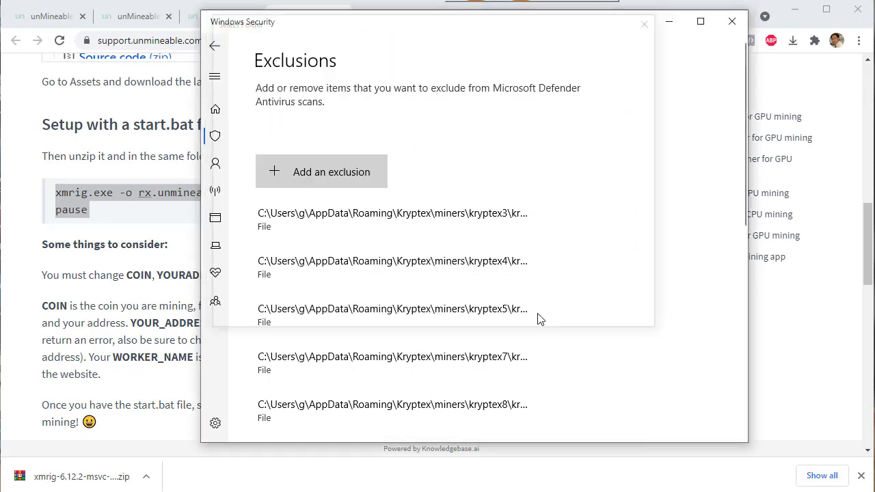
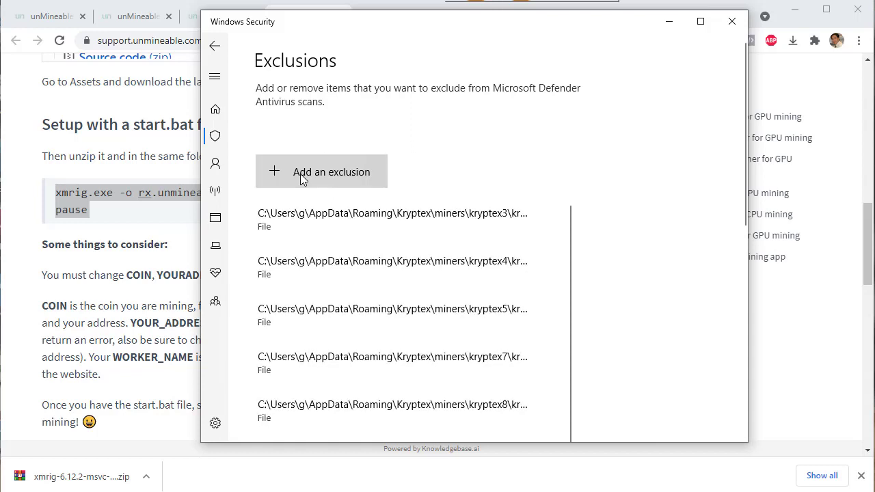
Begin a file exclusion and browse to the xmrig-6.12.2 folder within the Desktop folder unMineable.Miner.1.1.0 2021.
{"action": "left_click", "coordinate": [298, 174]}
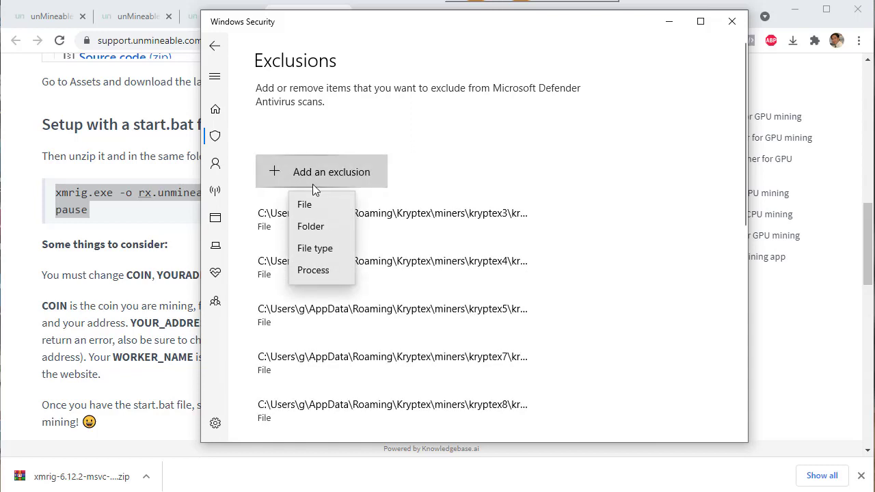
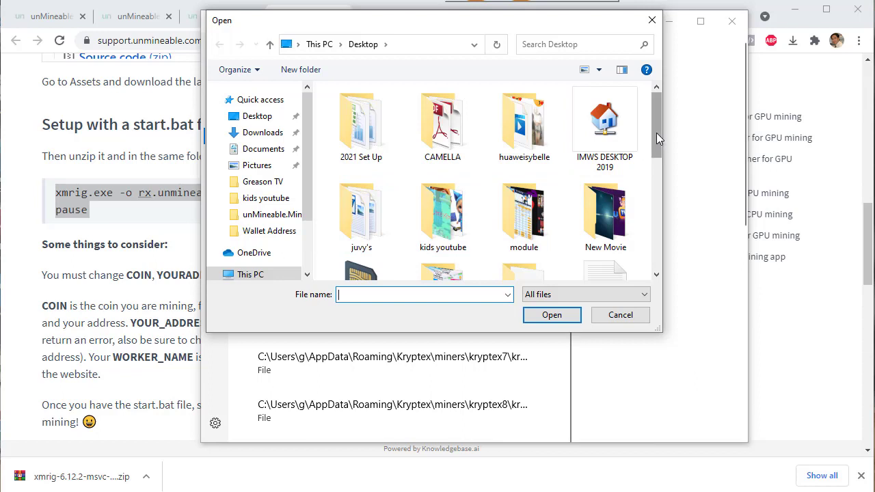
{"action": "left_click_drag", "start_coordinate": [656, 132], "coordinate": [661, 181]}
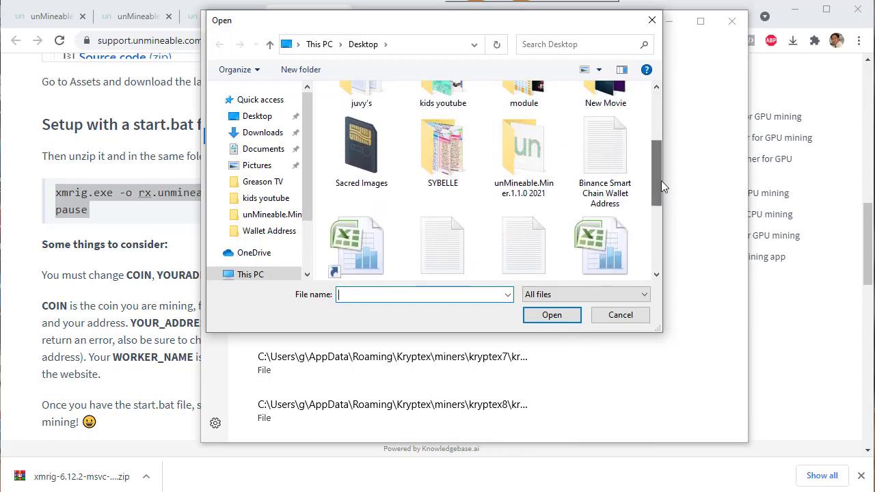
{"action": "double_click", "coordinate": [514, 148]}
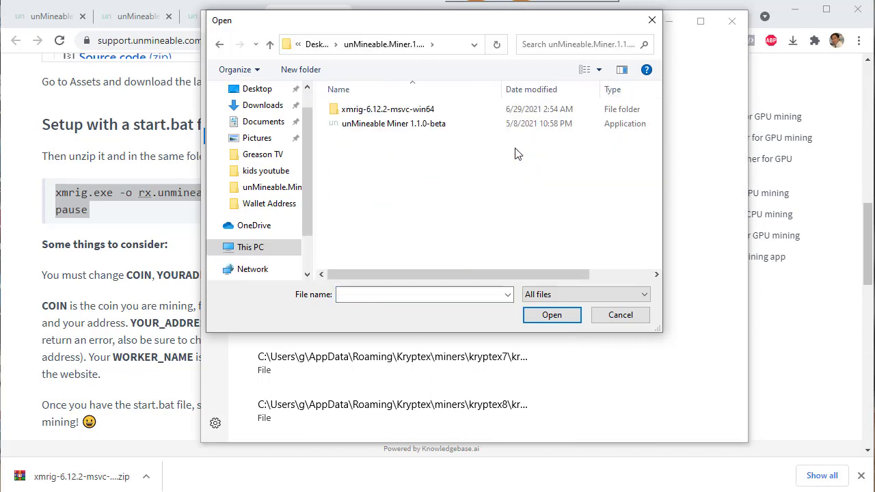
{"action": "double_click", "coordinate": [374, 111]}
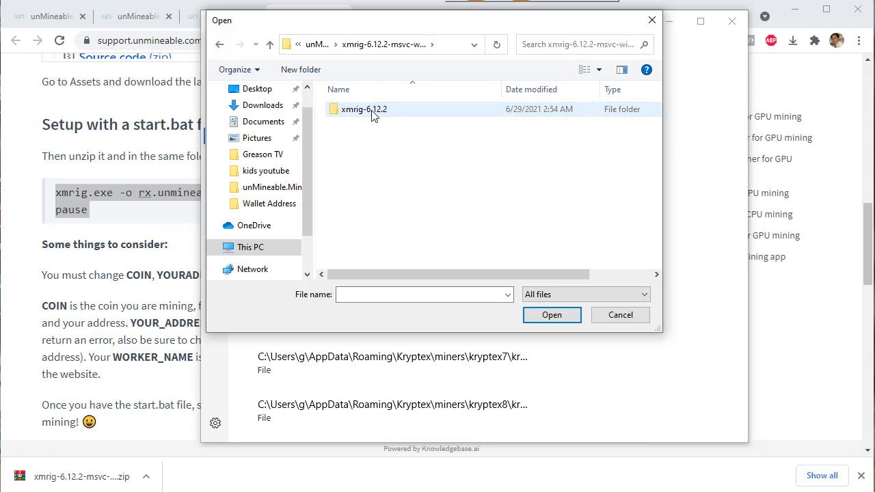
{"action": "double_click", "coordinate": [373, 113]}
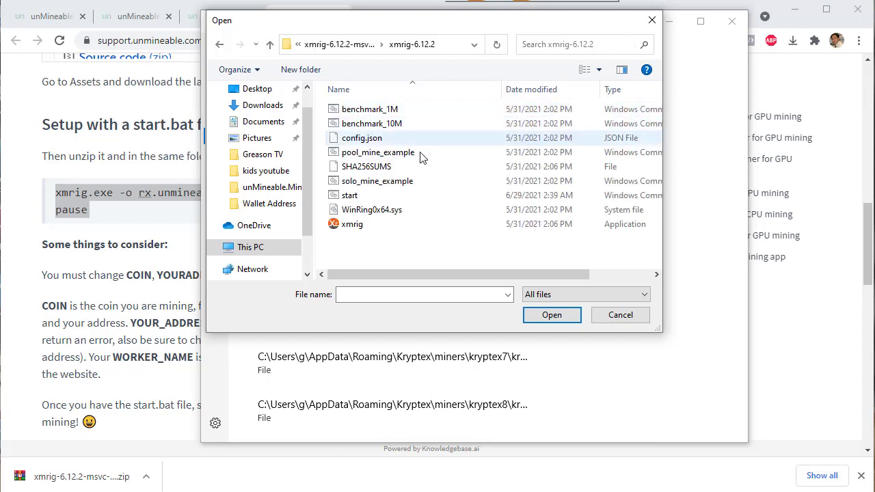
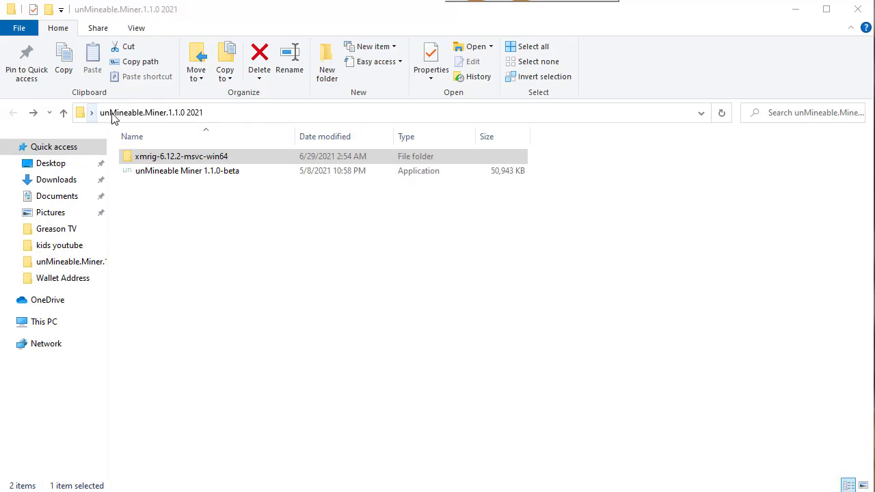
Launch unMineable Miner 1.1.0-beta and open the miner file location setting for CPU mining.
{"action": "double_click", "coordinate": [152, 172]}
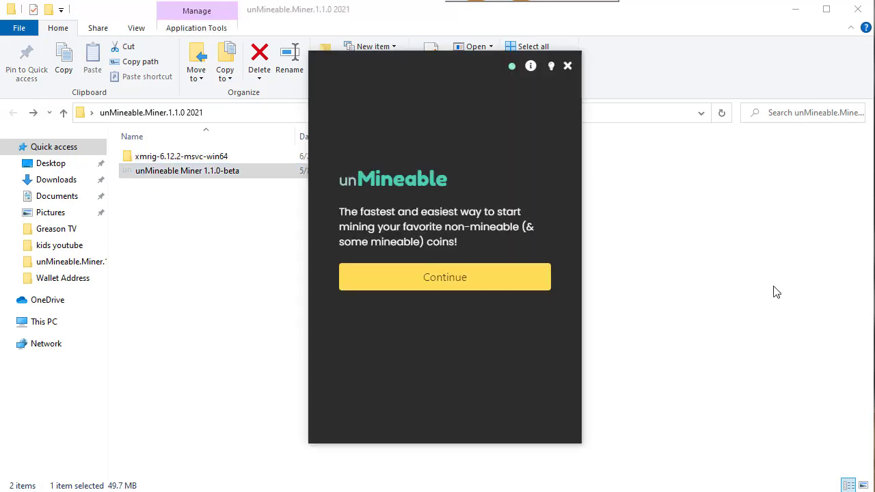
{"action": "left_click", "coordinate": [440, 283]}
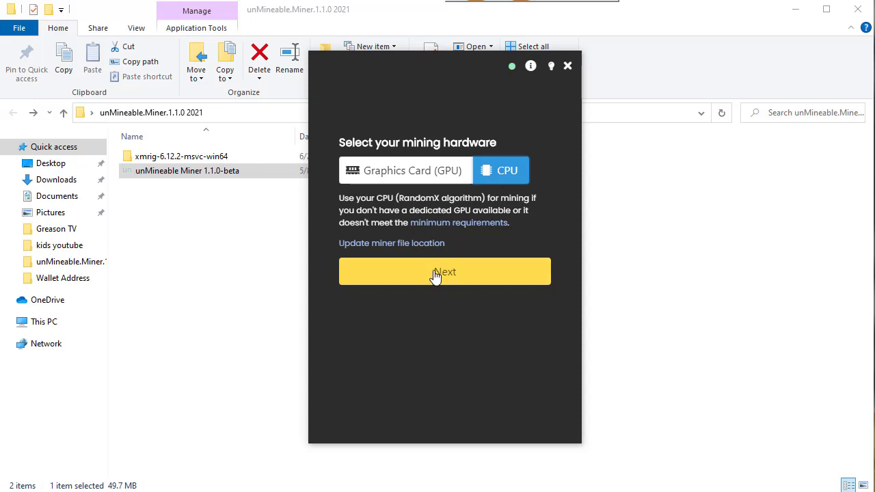
{"action": "left_click", "coordinate": [387, 245]}
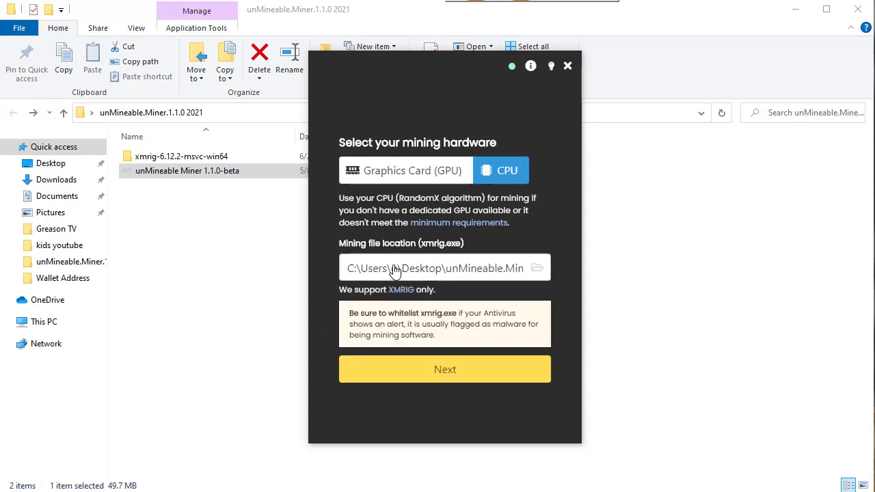
Set the mining file location to the xmrig application in the xmrig-6.12.2 folder under the Desktop's unMineable.Miner.1.1.0 2021 folder.
{"action": "left_click", "coordinate": [538, 271]}
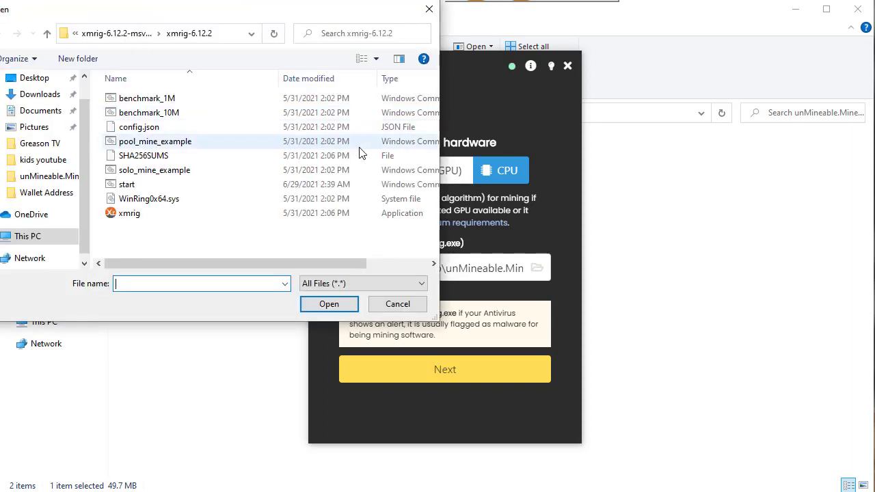
{"action": "left_click", "coordinate": [40, 81]}
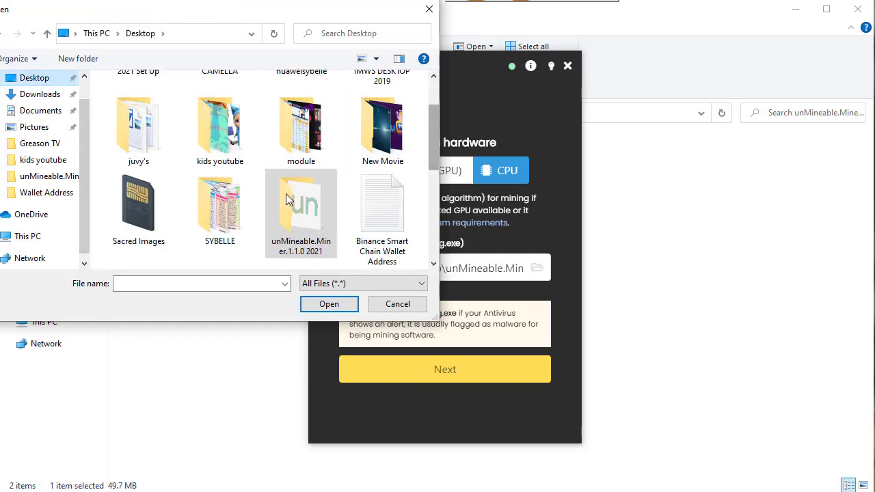
{"action": "left_click", "coordinate": [281, 217]}
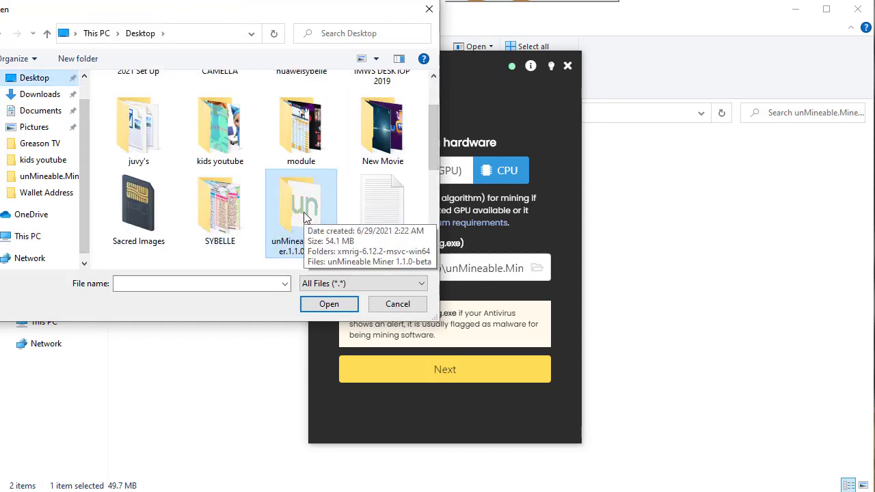
{"action": "double_click", "coordinate": [304, 217]}
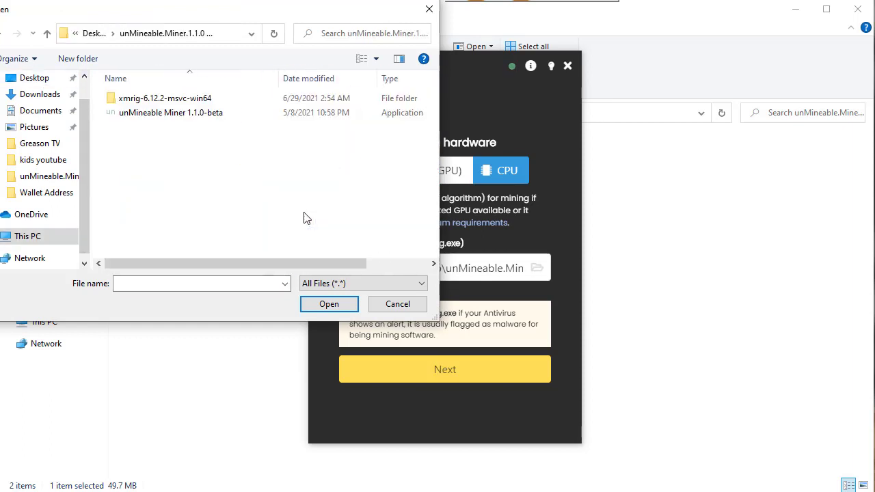
{"action": "double_click", "coordinate": [187, 100]}
{"action": "double_click", "coordinate": [142, 99]}
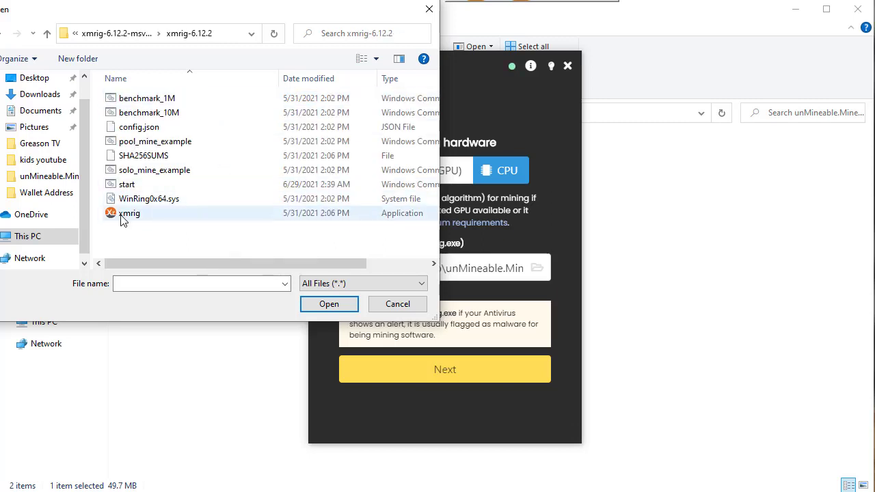
{"action": "left_click", "coordinate": [124, 217]}
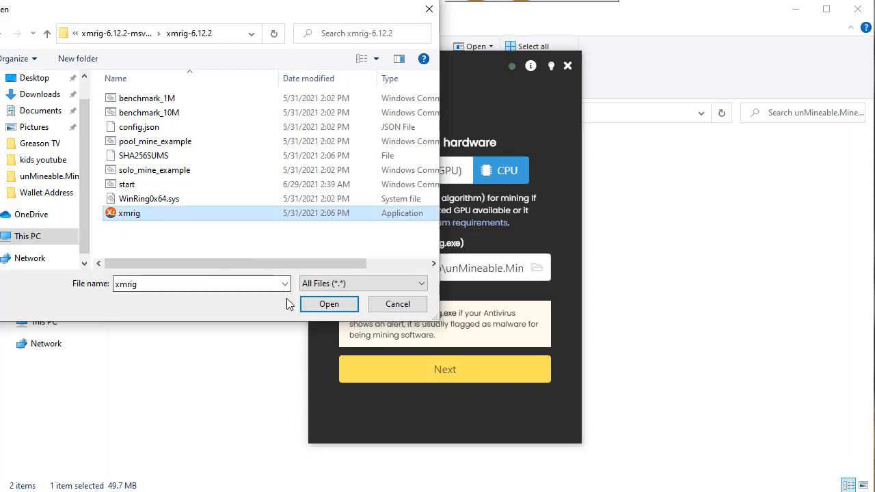
{"action": "left_click", "coordinate": [321, 309]}
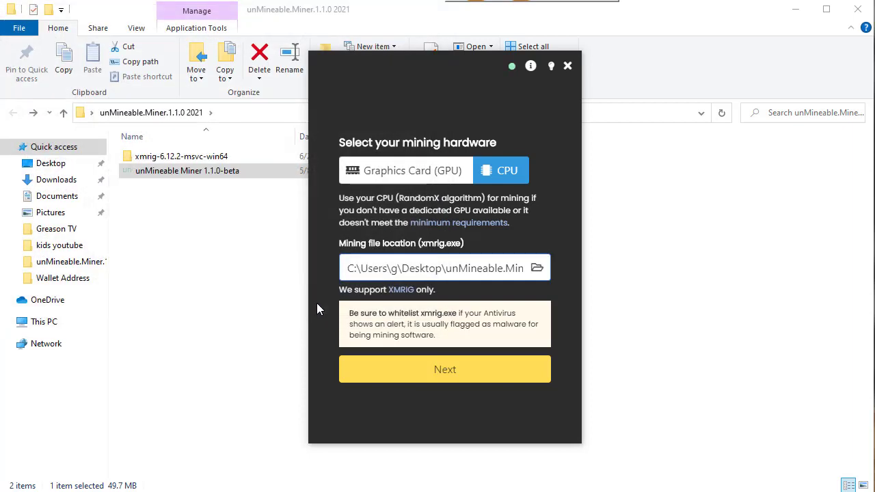
Start mining SHIBA INU with the prefilled address and referral code, and move the miner window clear of the file list.
{"action": "left_click", "coordinate": [448, 379]}
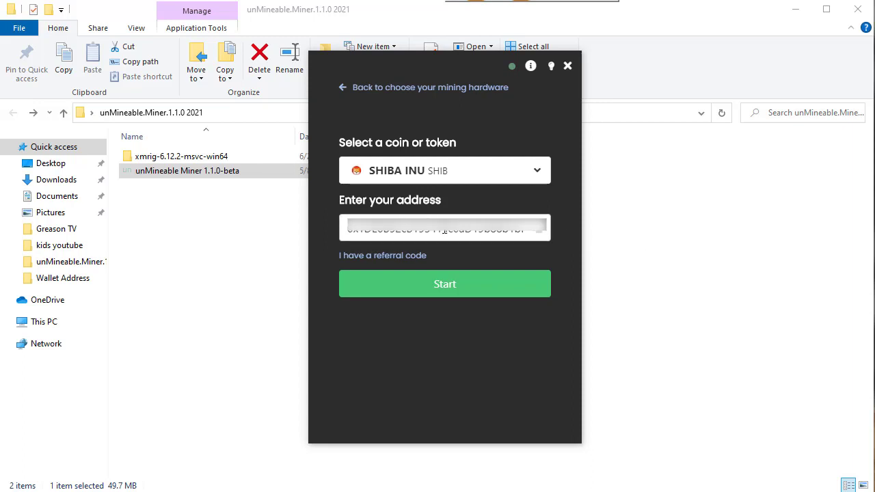
{"action": "left_click", "coordinate": [391, 258]}
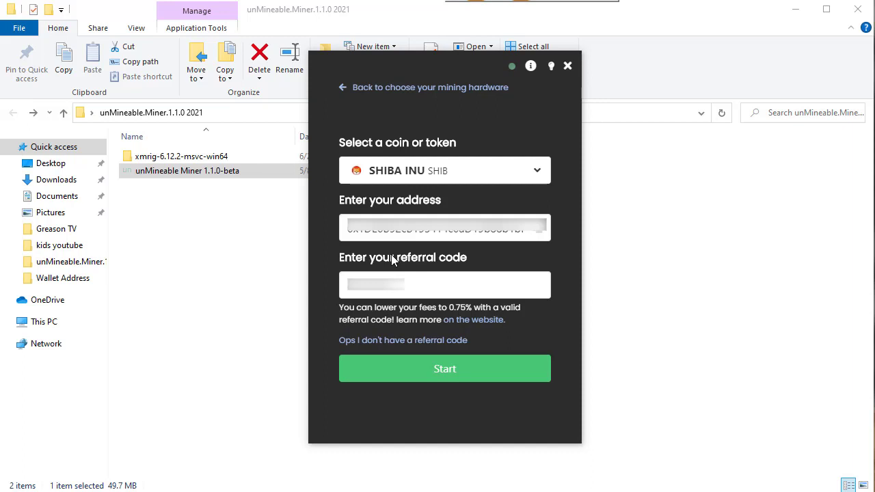
{"action": "left_click", "coordinate": [450, 375]}
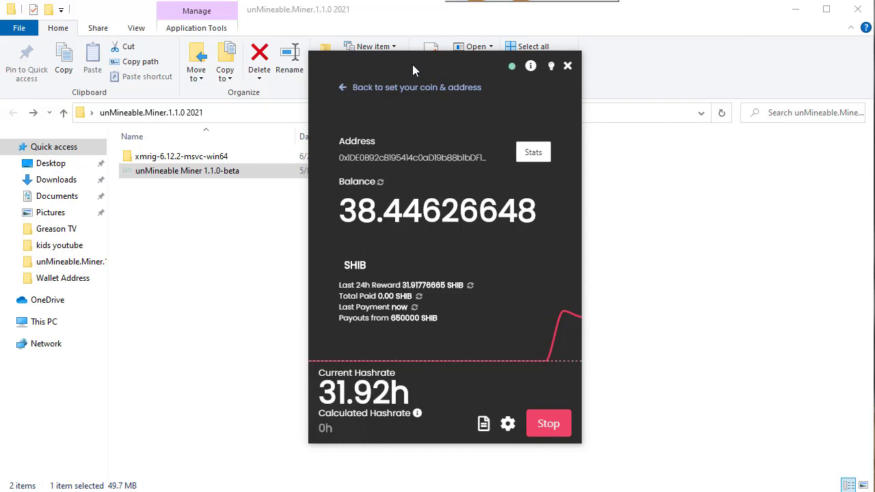
{"action": "left_click_drag", "start_coordinate": [415, 67], "coordinate": [699, 55]}
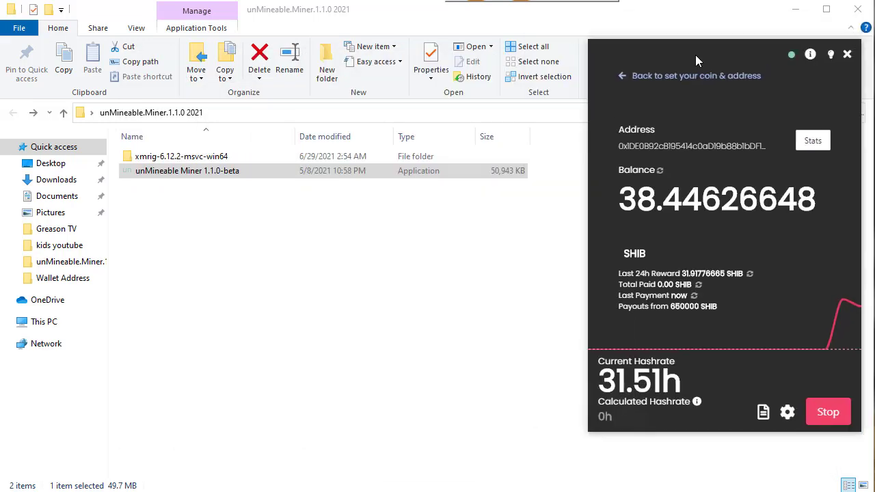